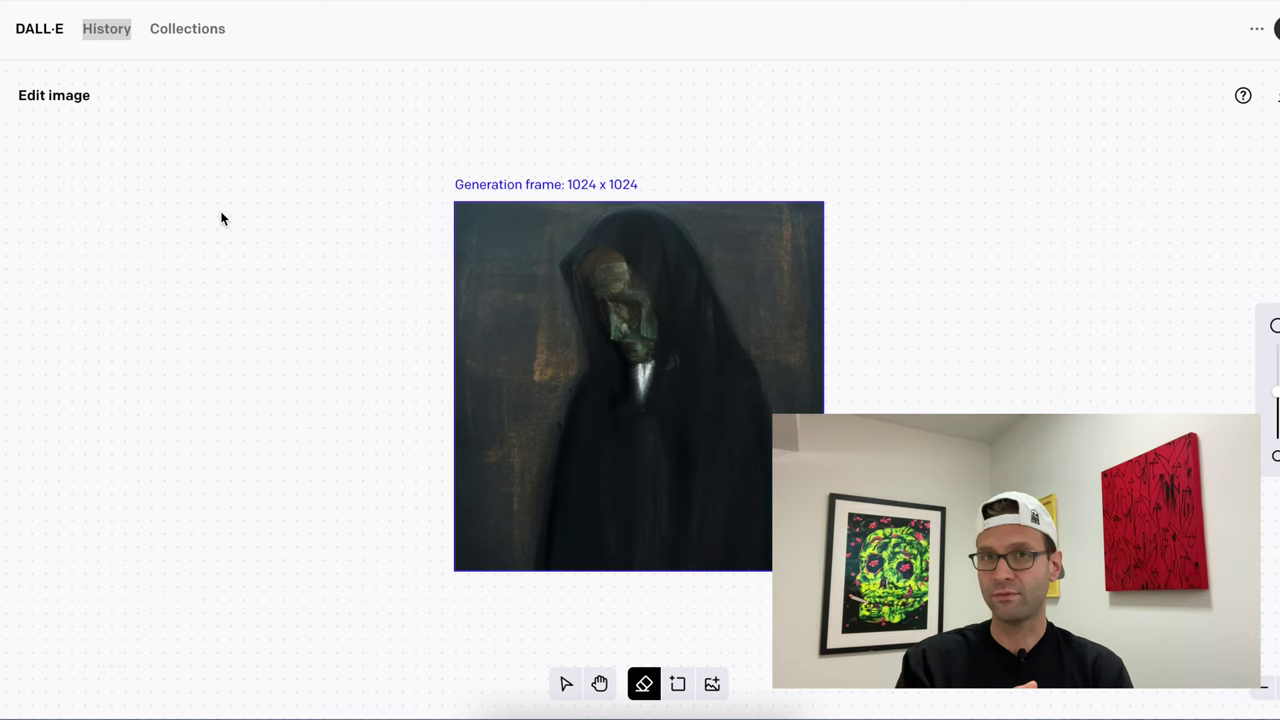
# Restore the prompt 'otherworldy dark figure, black robe, hidden face, oil painting in the style of frances bacon' above the canvas.
pyautogui.rightClick(1258, 36)
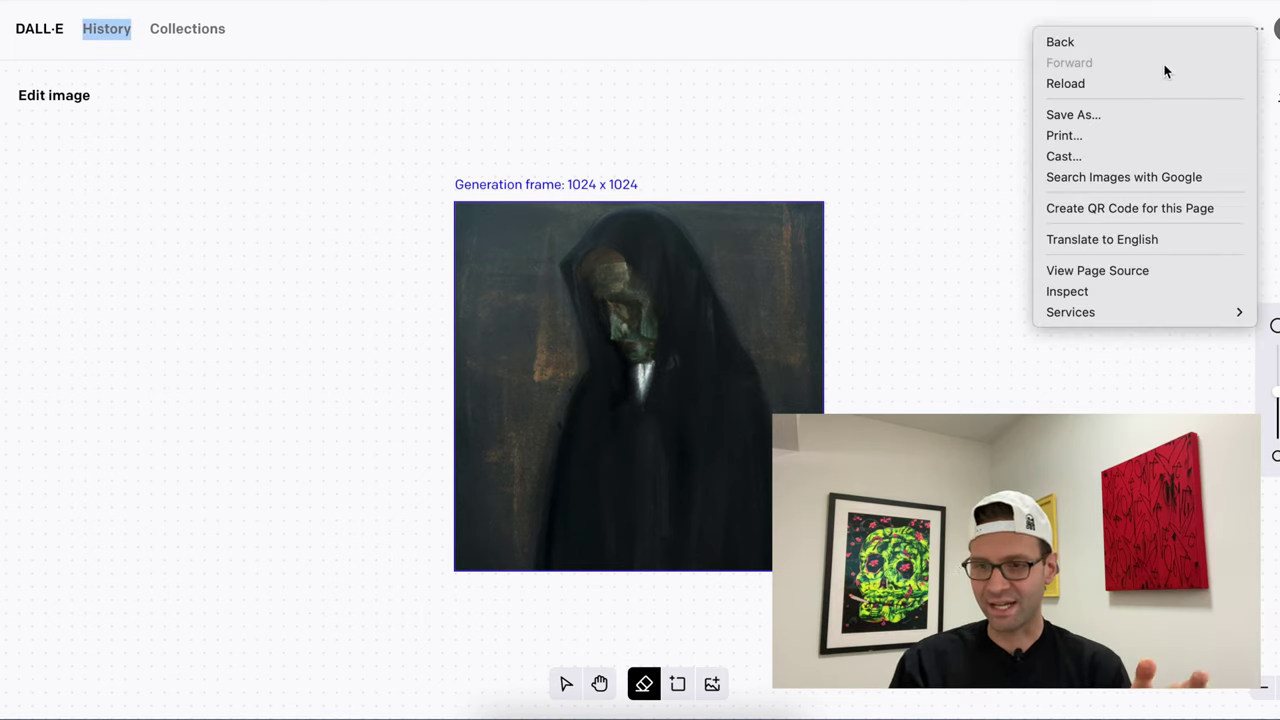
pyautogui.click(973, 100)
pyautogui.click(1272, 30)
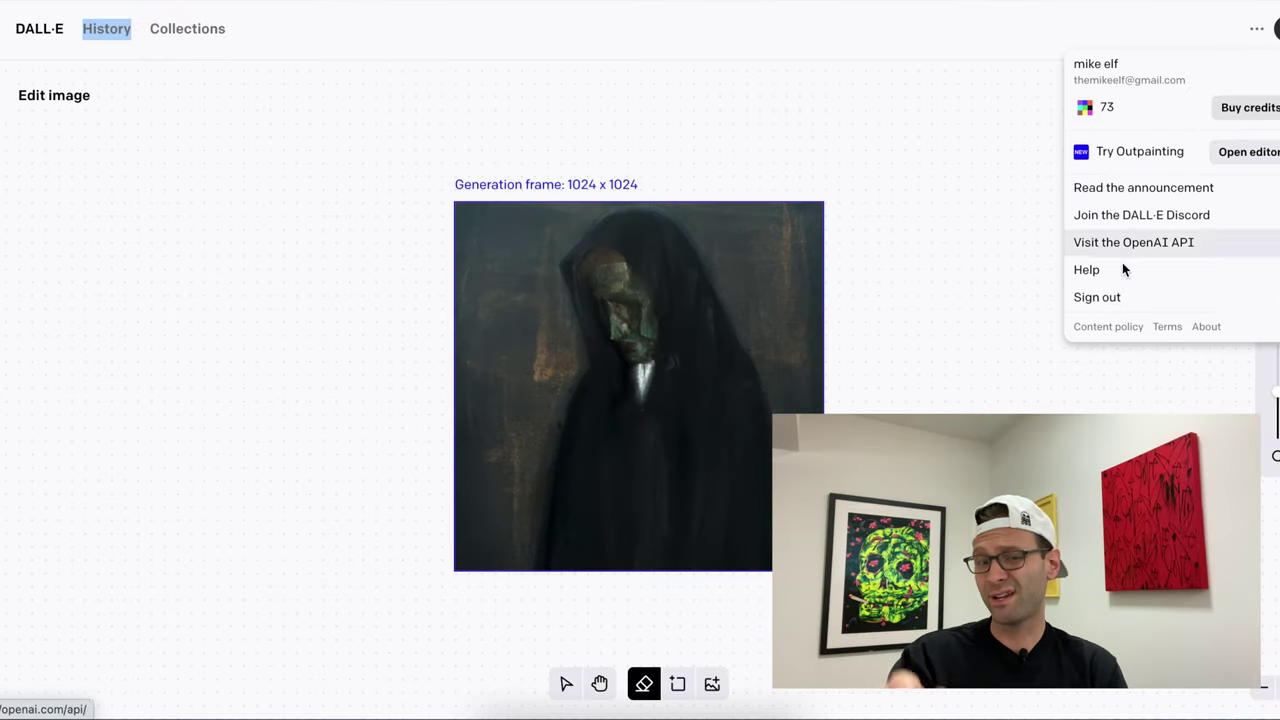
pyautogui.click(800, 346)
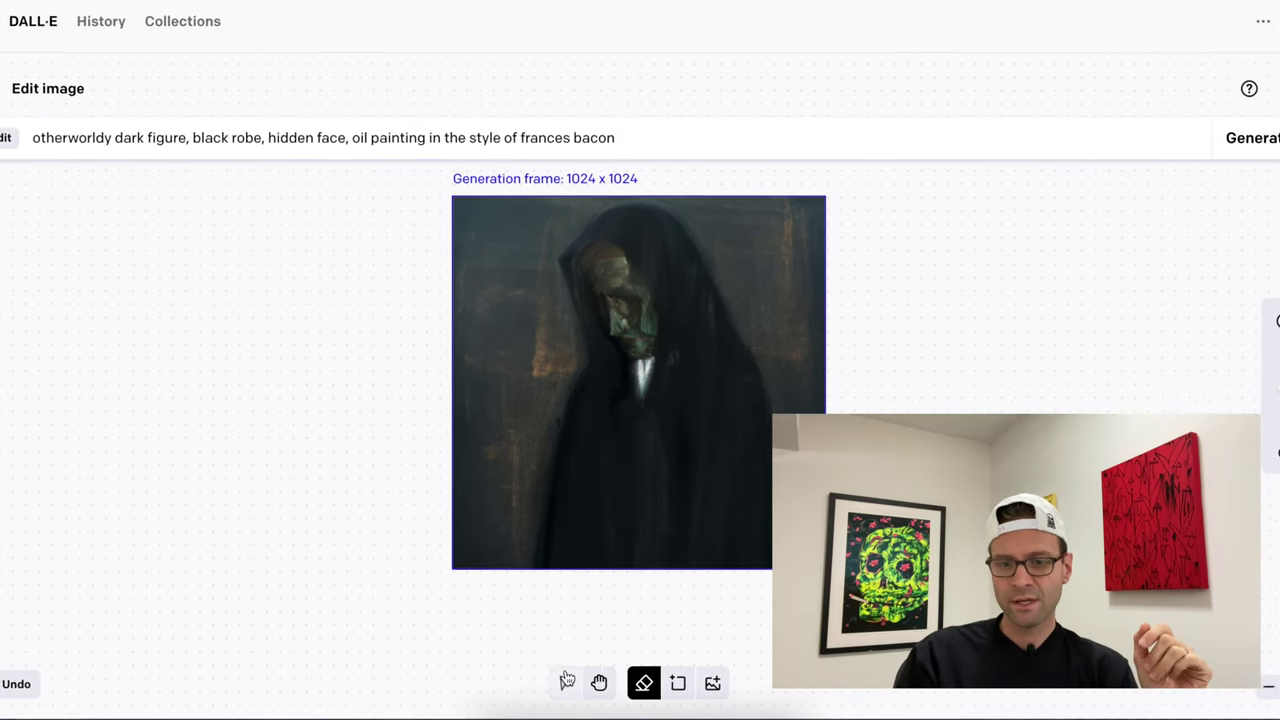
# Erase a strip along the painting's left edge, then undo it so the image stays whole.
pyautogui.click(567, 680)
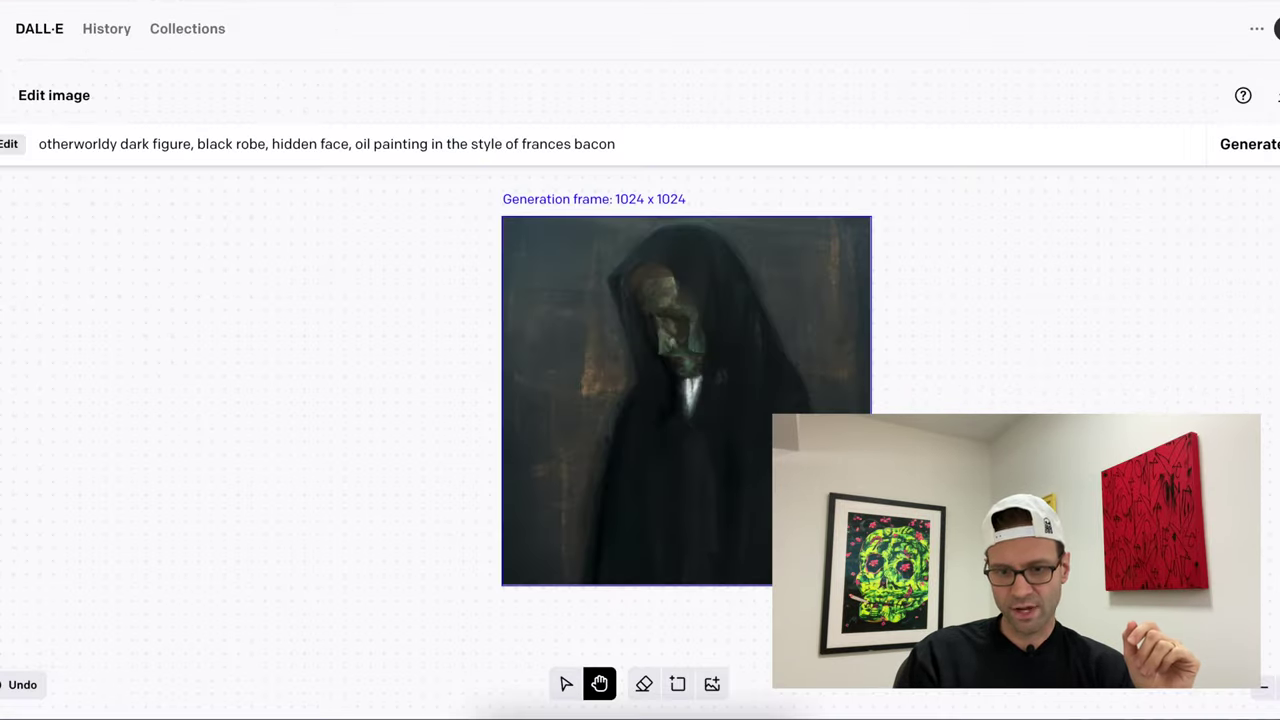
pyautogui.scroll(-3, 900, 428)
pyautogui.scroll(5, 900, 428)
pyautogui.scroll(-5, 900, 428)
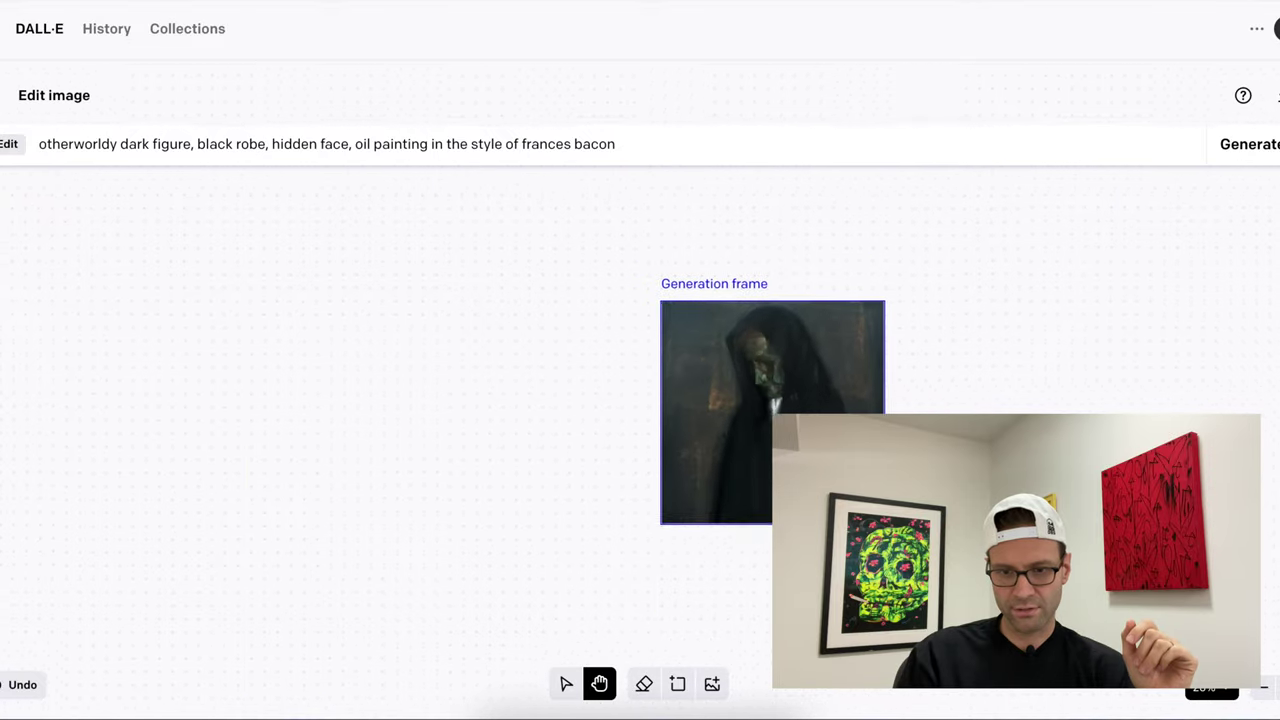
pyautogui.scroll(3, 900, 428)
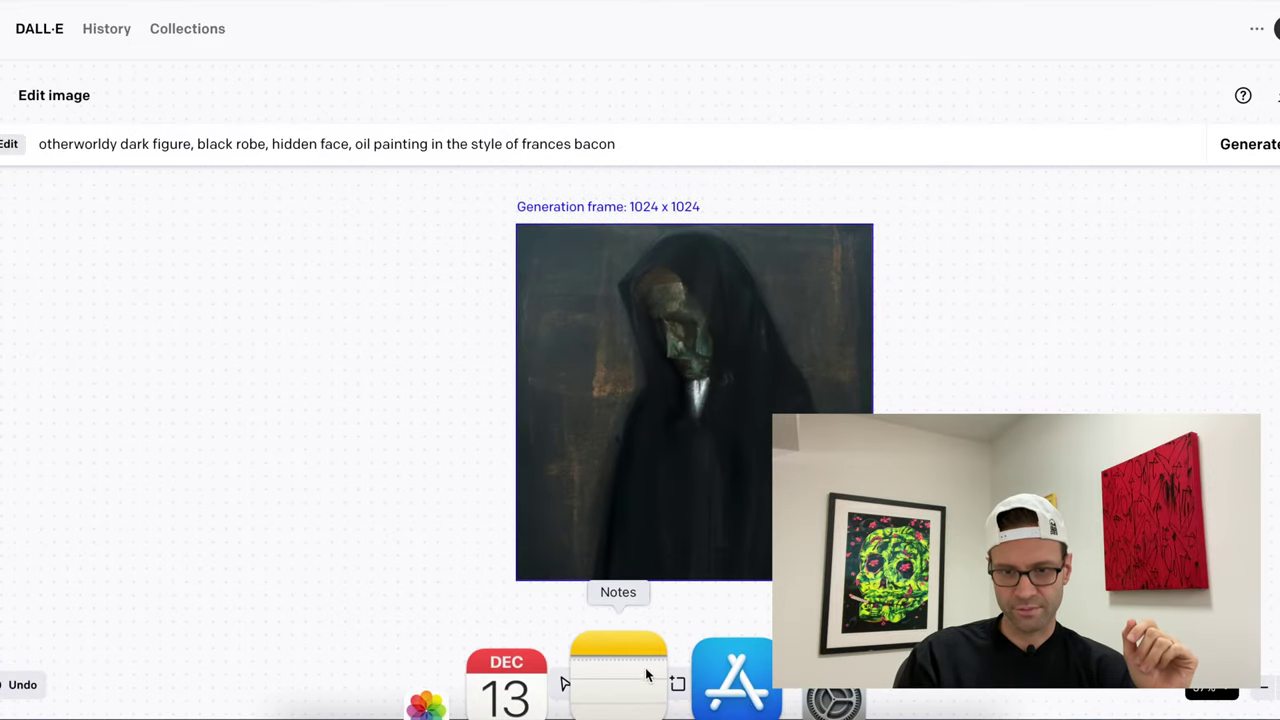
pyautogui.click(644, 684)
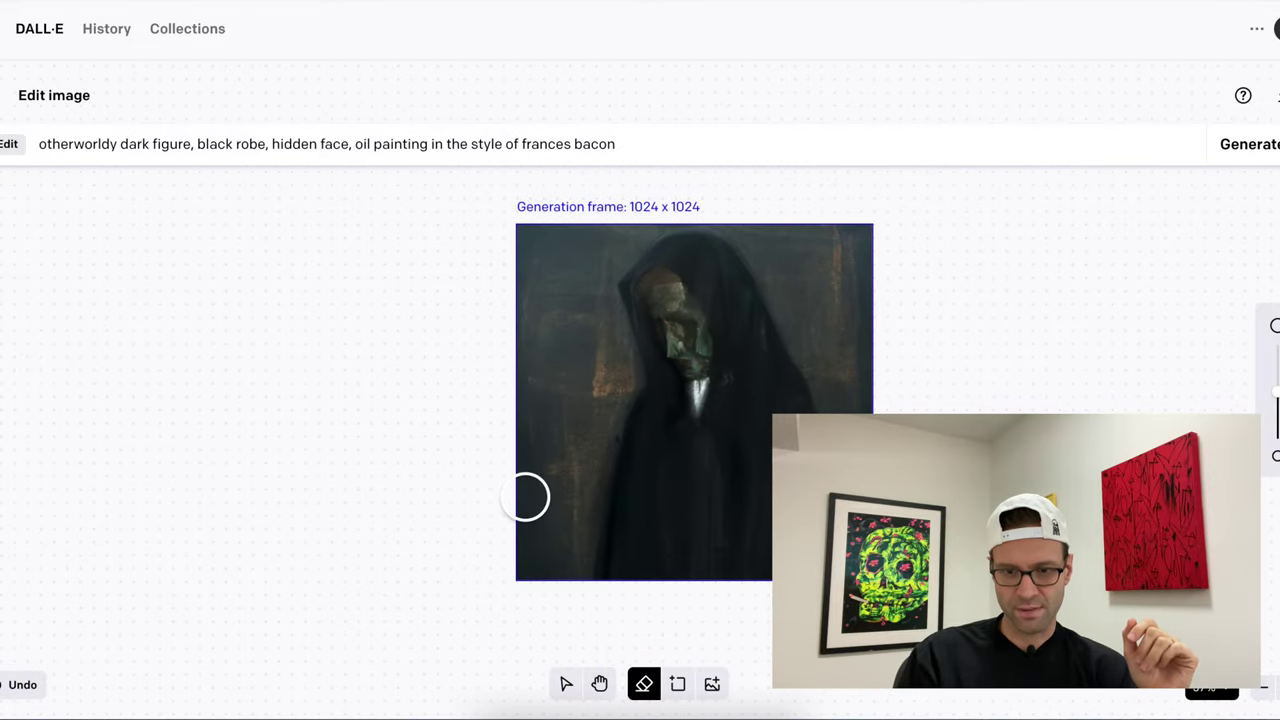
pyautogui.moveTo(529, 497)
pyautogui.mouseDown()
pyautogui.moveTo(534, 228)
pyautogui.moveTo(550, 234)
pyautogui.moveTo(540, 492)
pyautogui.mouseUp()
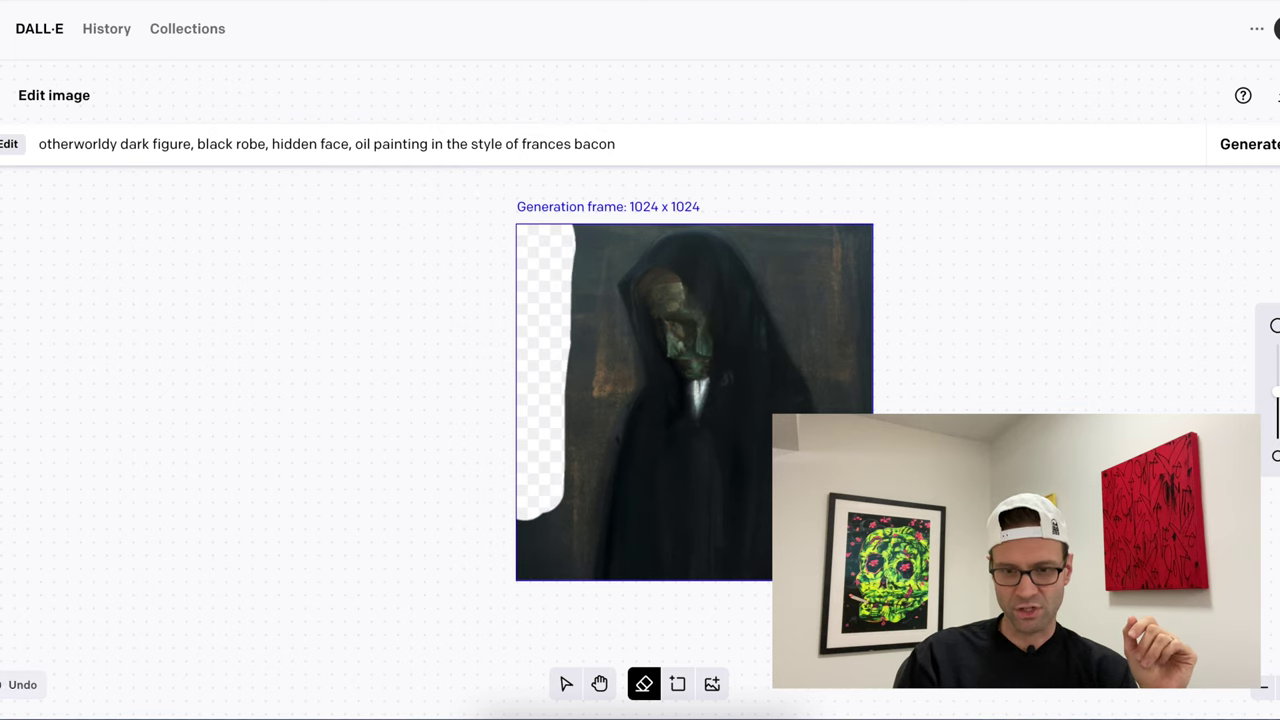
pyautogui.click(20, 684)
pyautogui.click(677, 684)
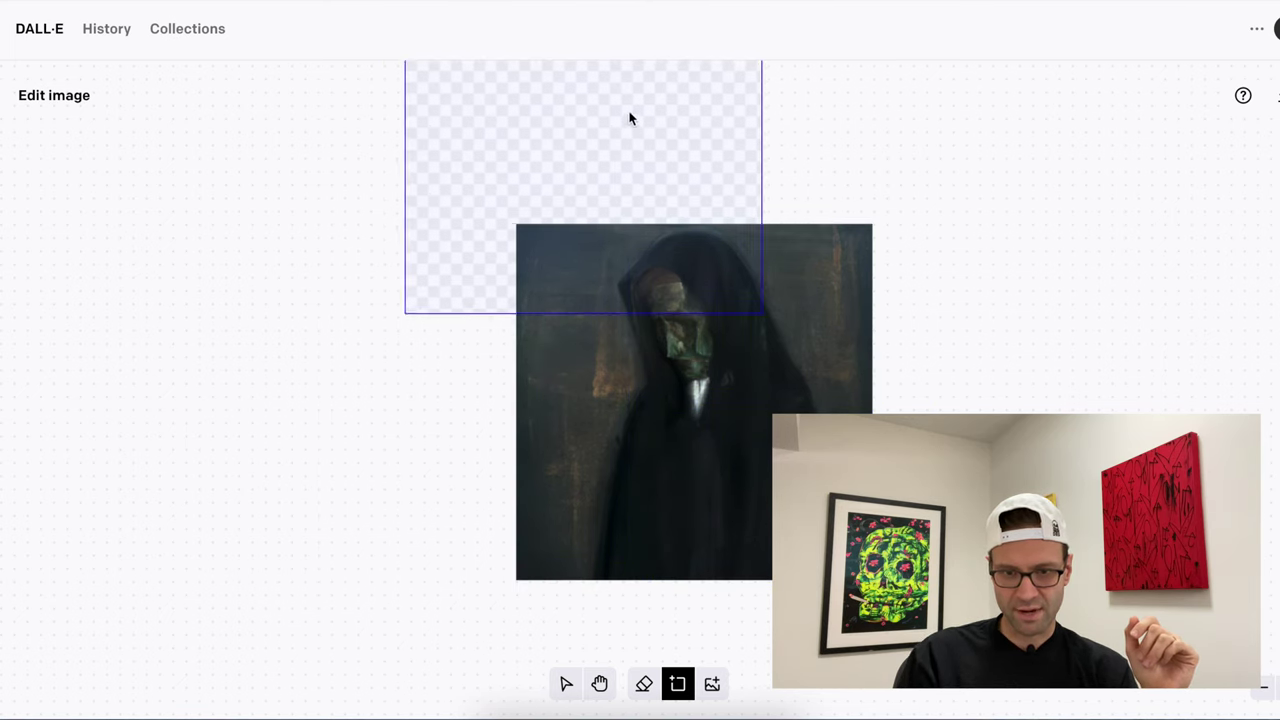
# Place a new generation frame just below the painting, overlapping its lower part.
pyautogui.click(711, 685)
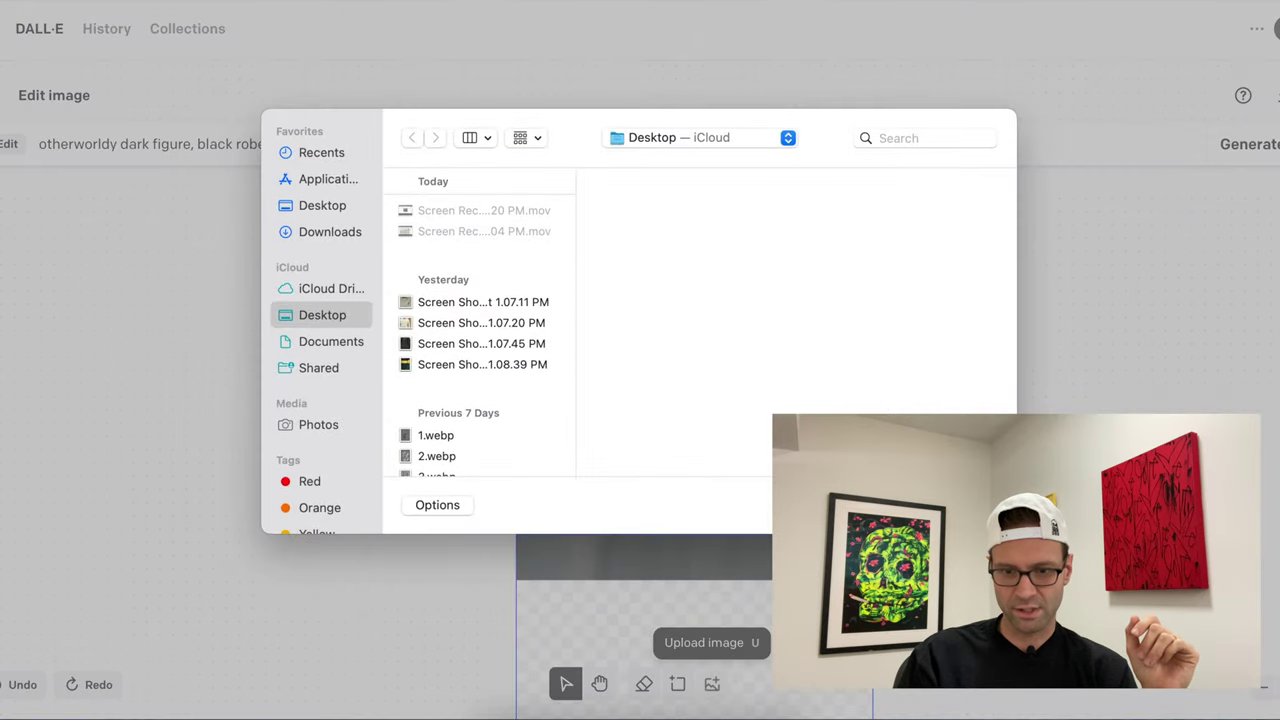
pyautogui.press('Escape')
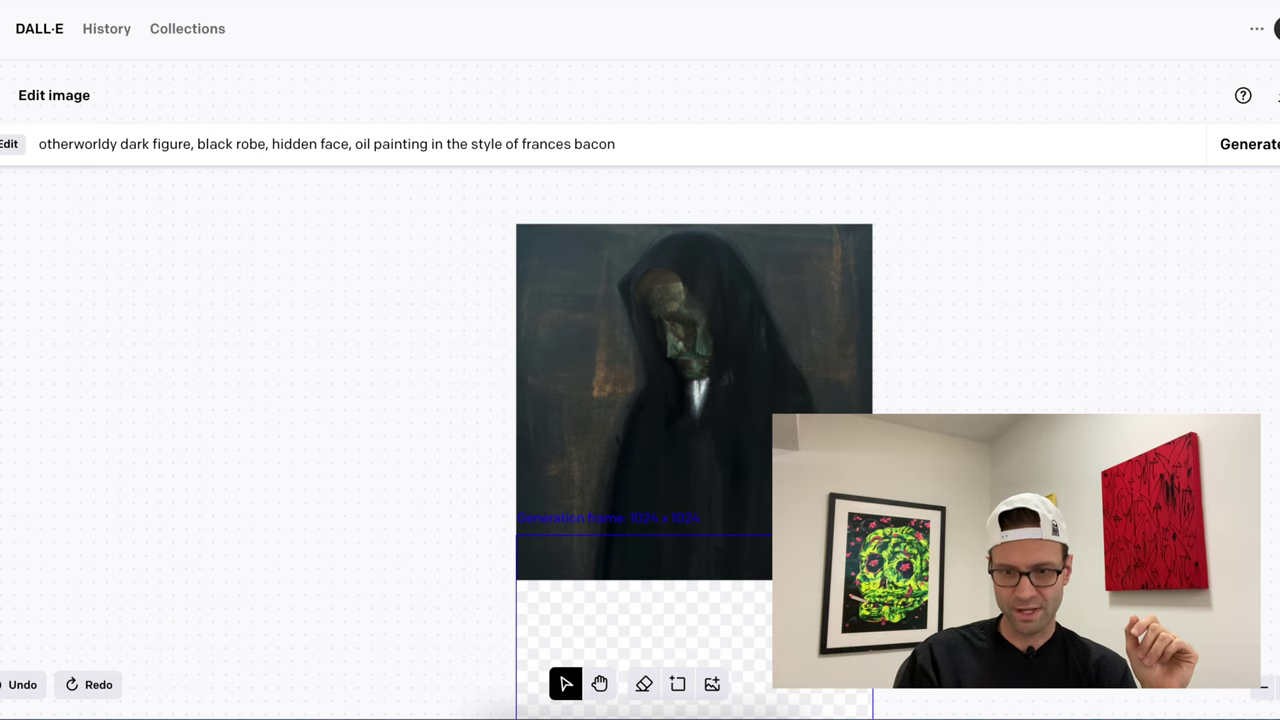
pyautogui.click(677, 684)
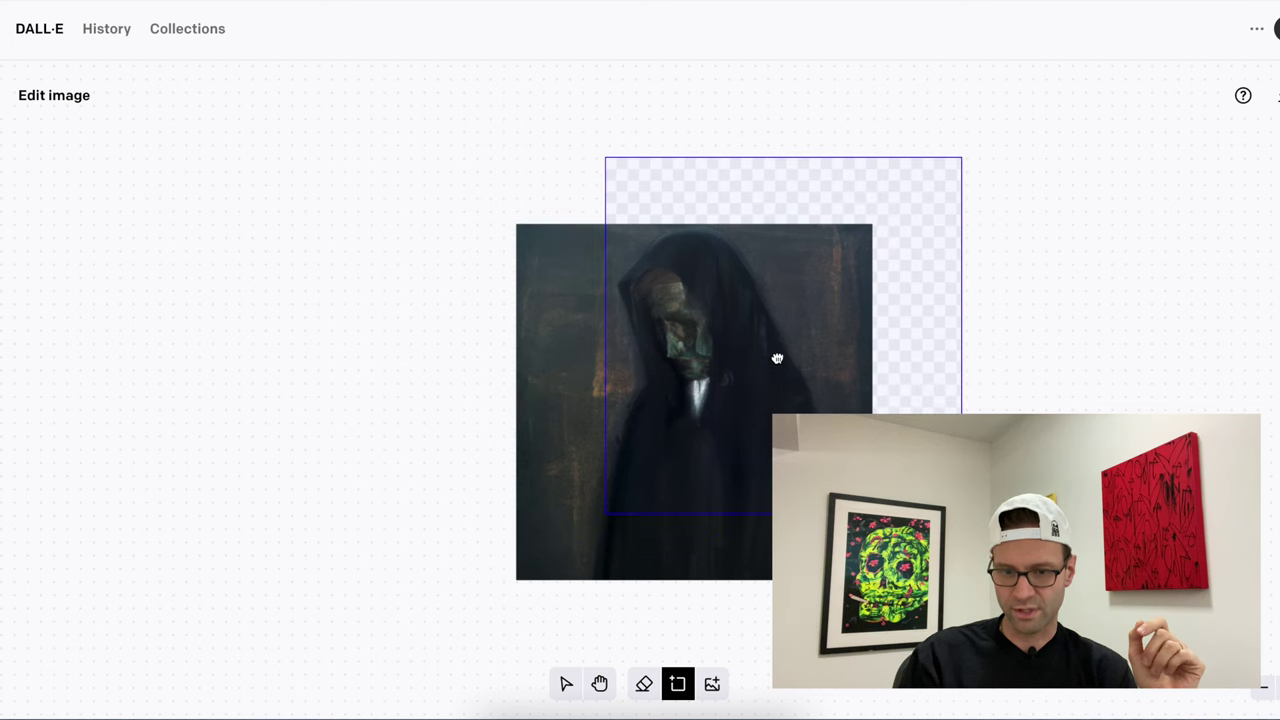
pyautogui.scroll(-5, 777, 357)
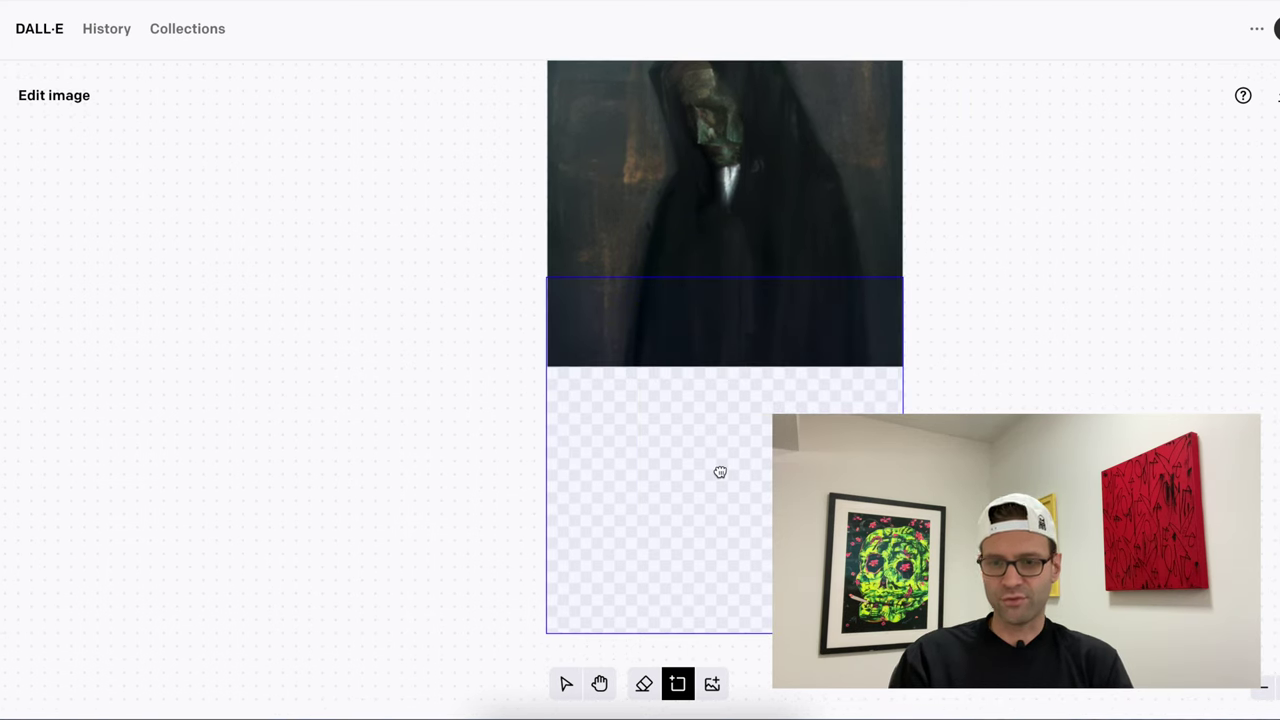
pyautogui.click(720, 472)
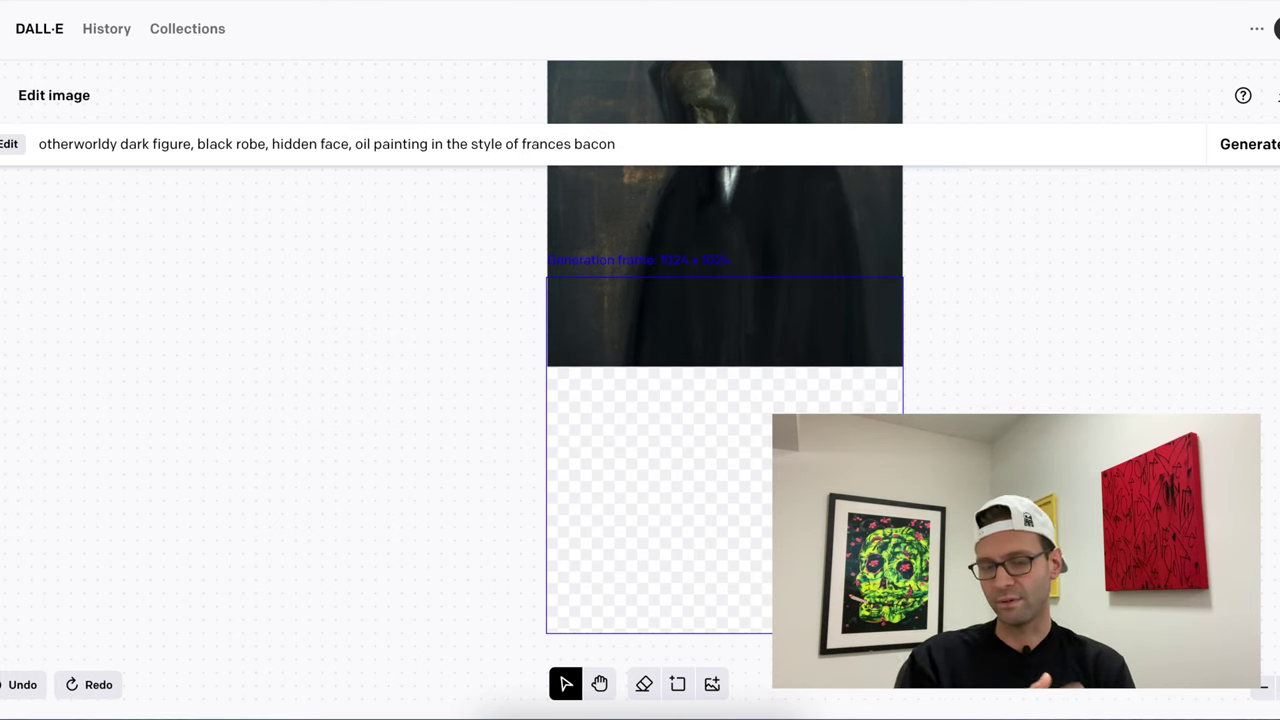
pyautogui.click(1258, 146)
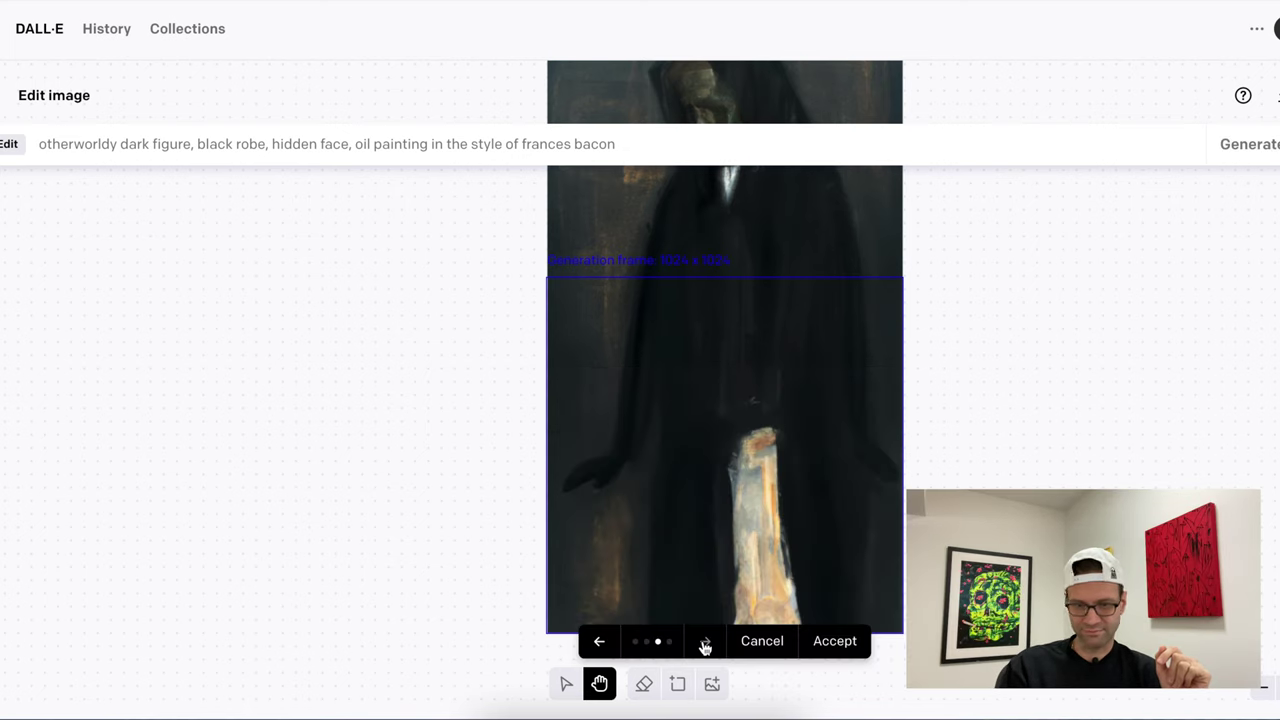
pyautogui.click(705, 643)
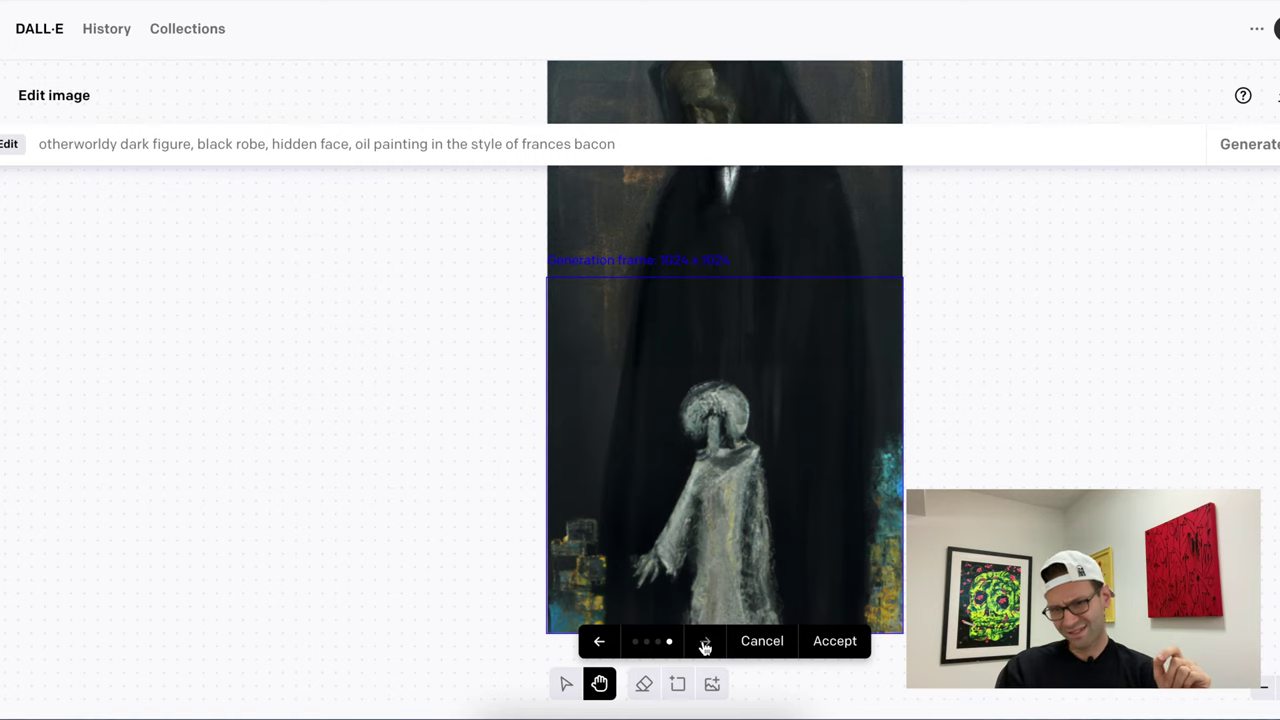
pyautogui.click(597, 643)
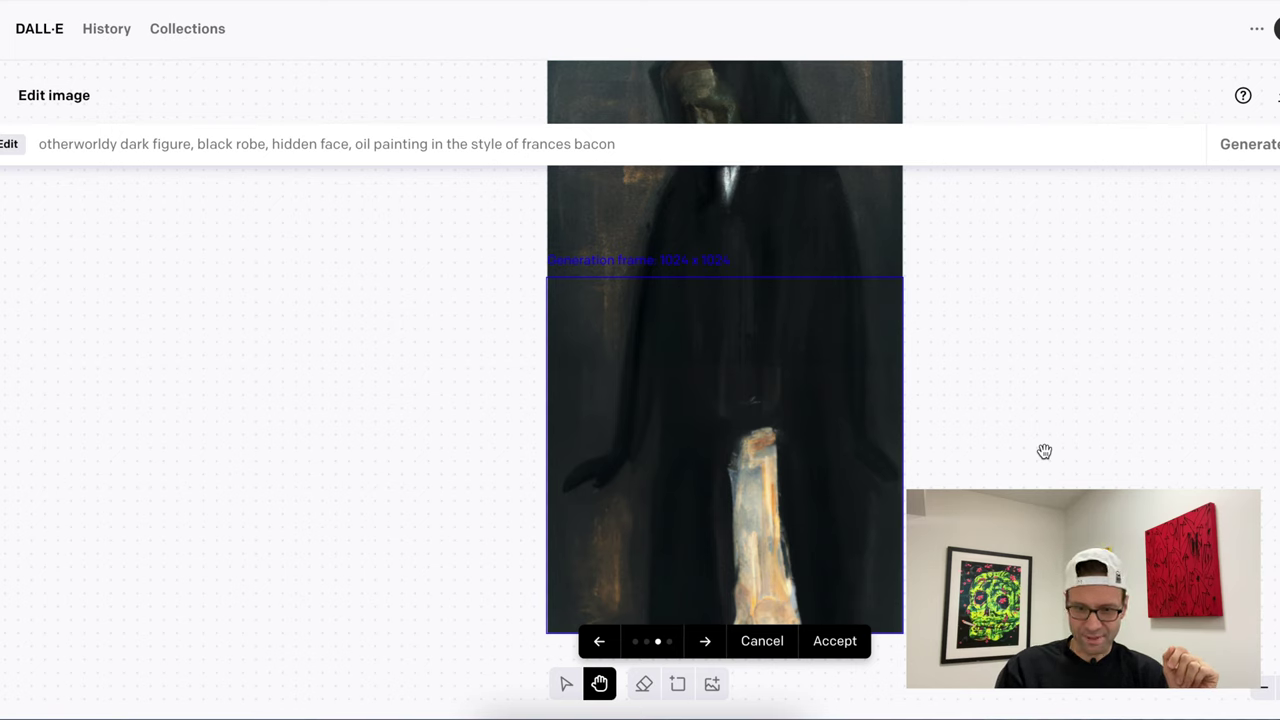
pyautogui.click(762, 641)
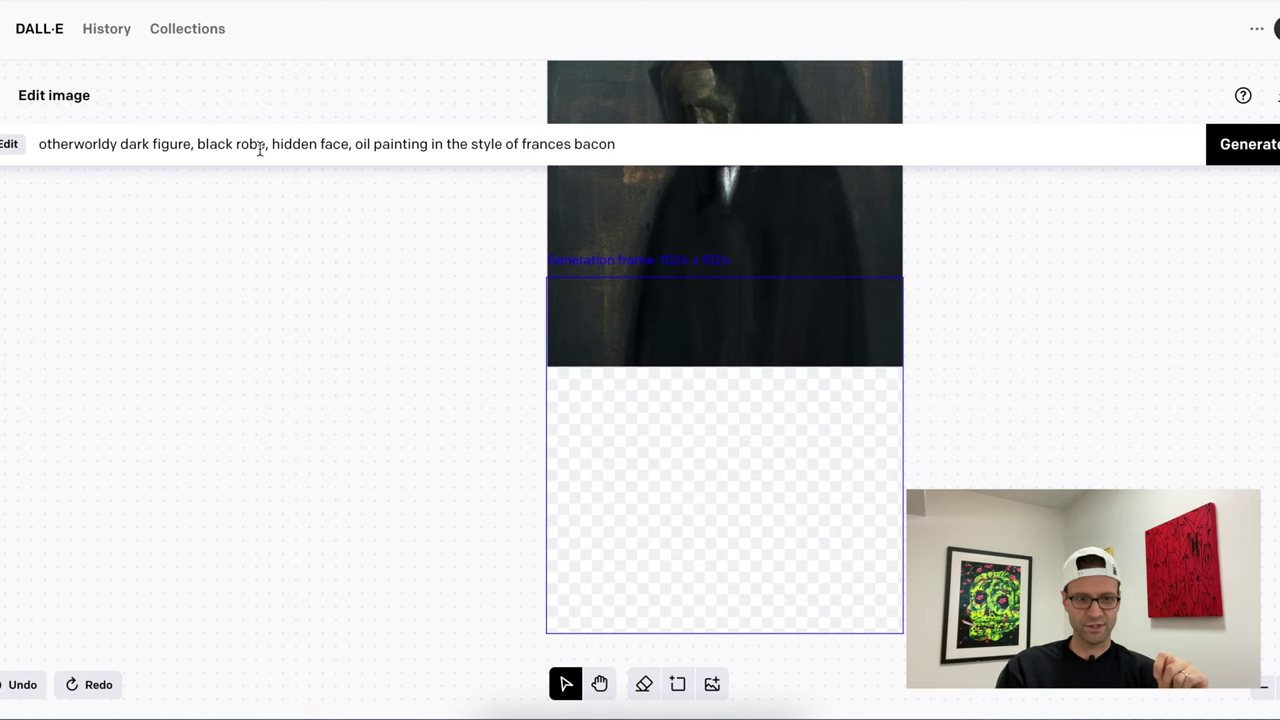
# Replace 'hidden face' with 'photorealistic' and add ', ornate decorations' after 'black robe' in the prompt.
pyautogui.moveTo(271, 147); pyautogui.dragTo(350, 144)
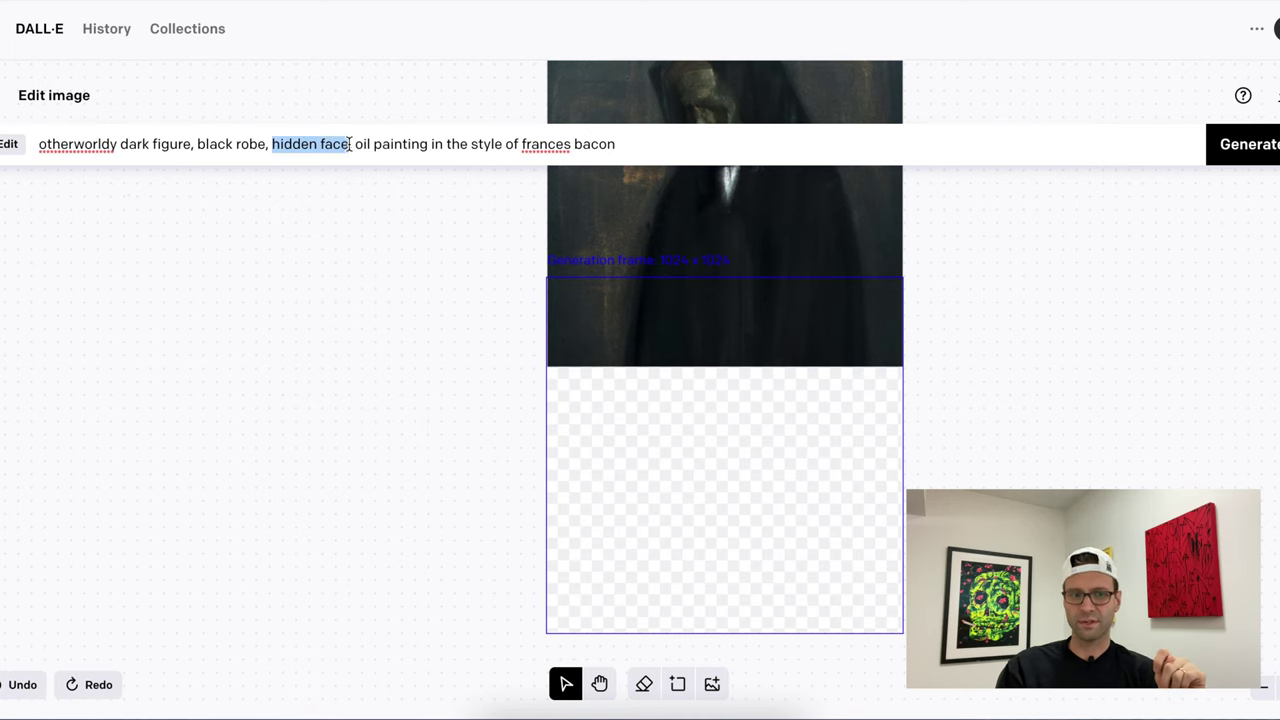
pyautogui.press('BackSpace')
pyautogui.press('BackSpace')
pyautogui.press('BackSpace')
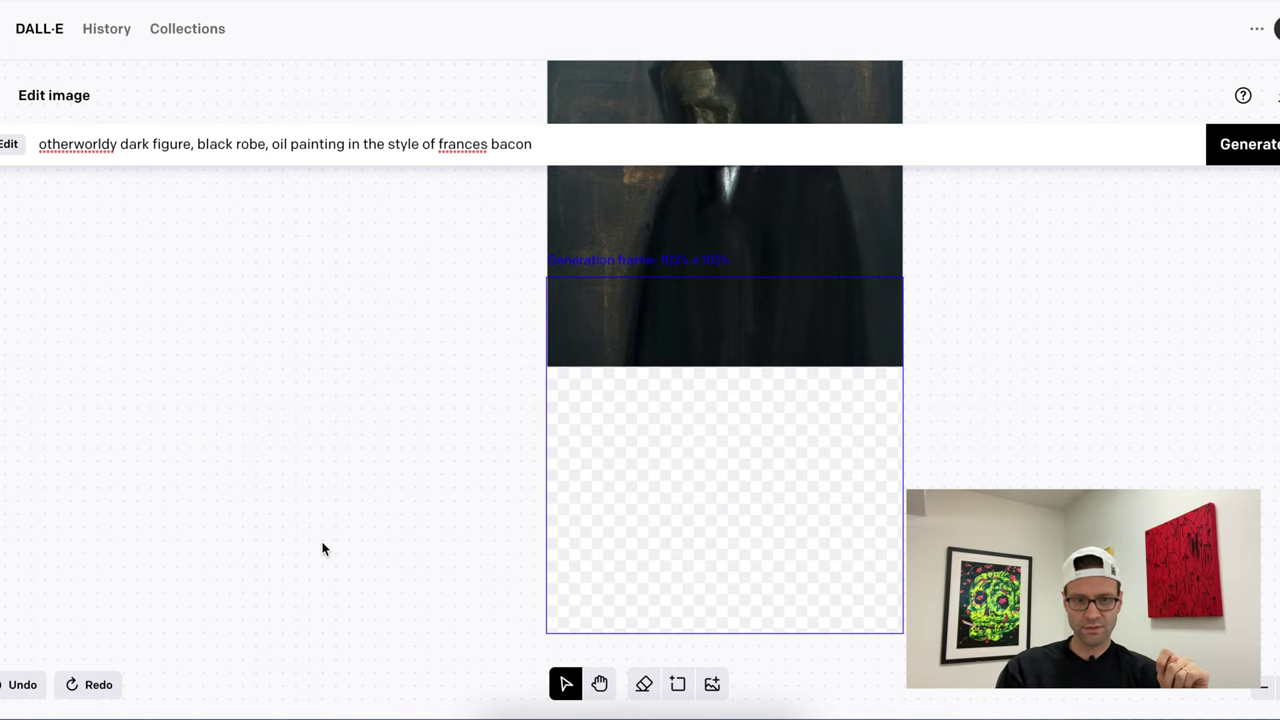
pyautogui.write('photorealstic')
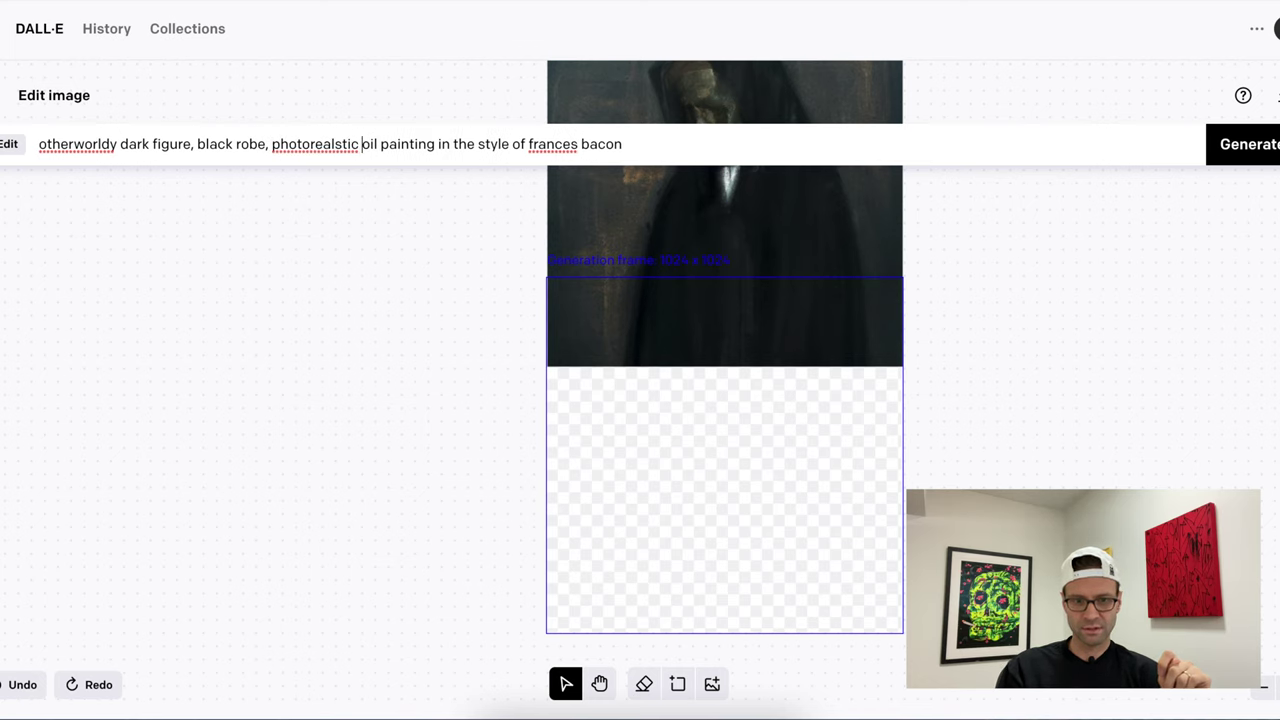
pyautogui.rightClick(309, 143)
pyautogui.click(380, 155)
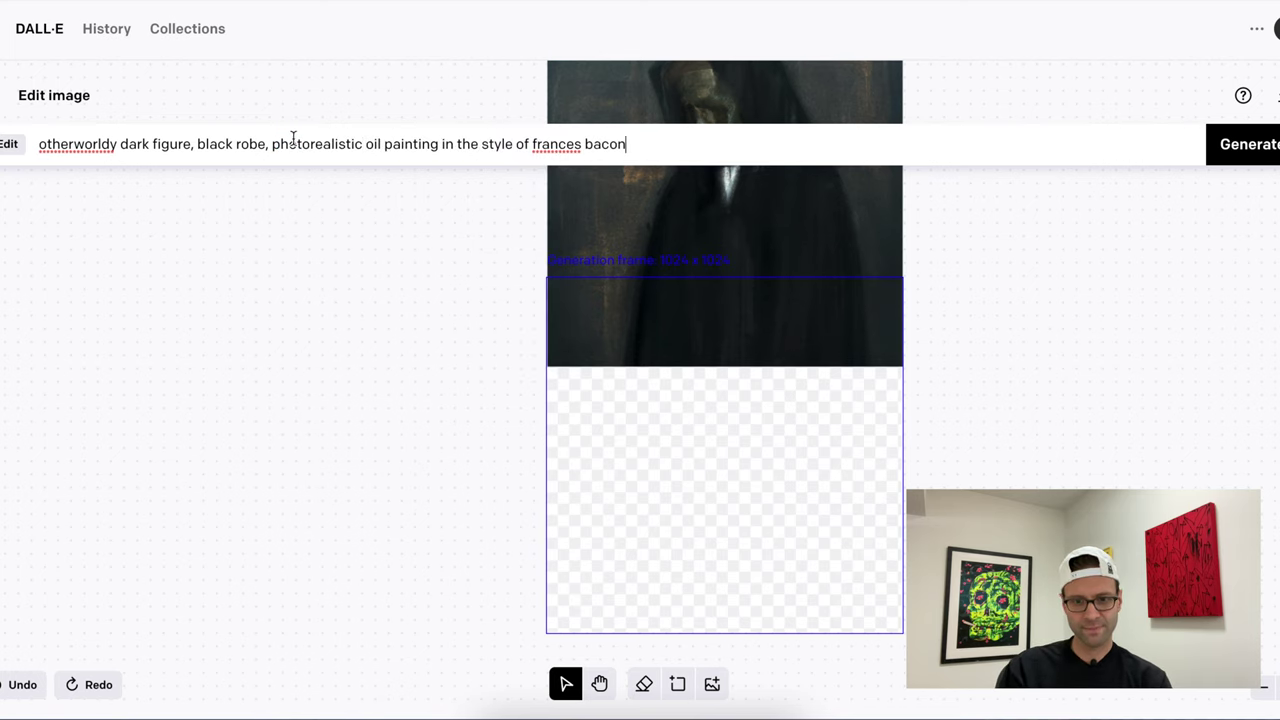
pyautogui.click(264, 146)
pyautogui.write(', ornate decorations')
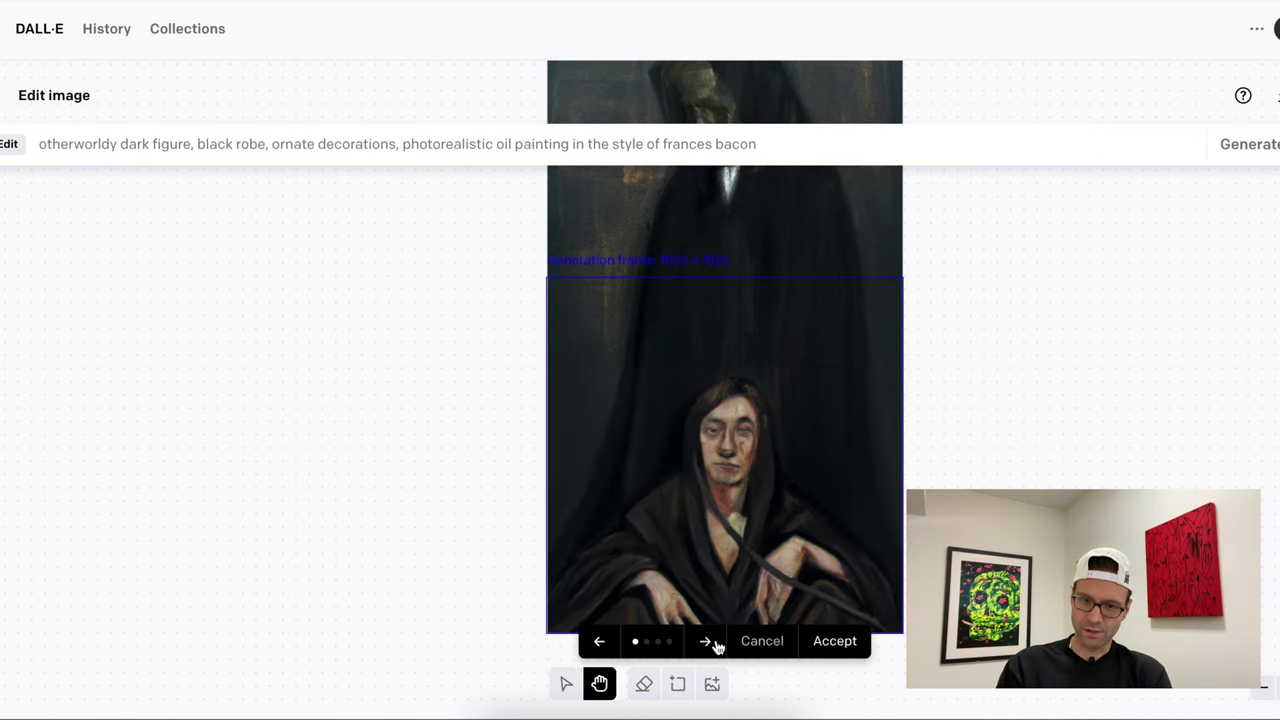
pyautogui.click(709, 646)
pyautogui.click(710, 647)
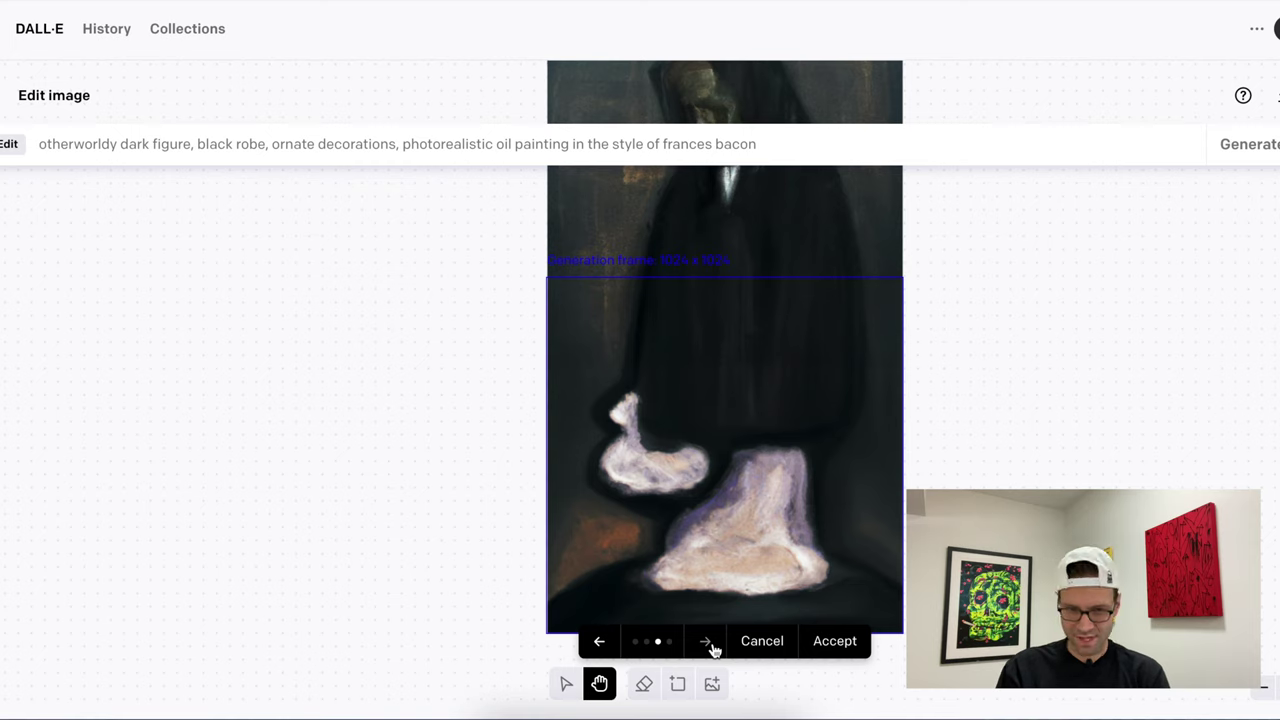
pyautogui.click(706, 643)
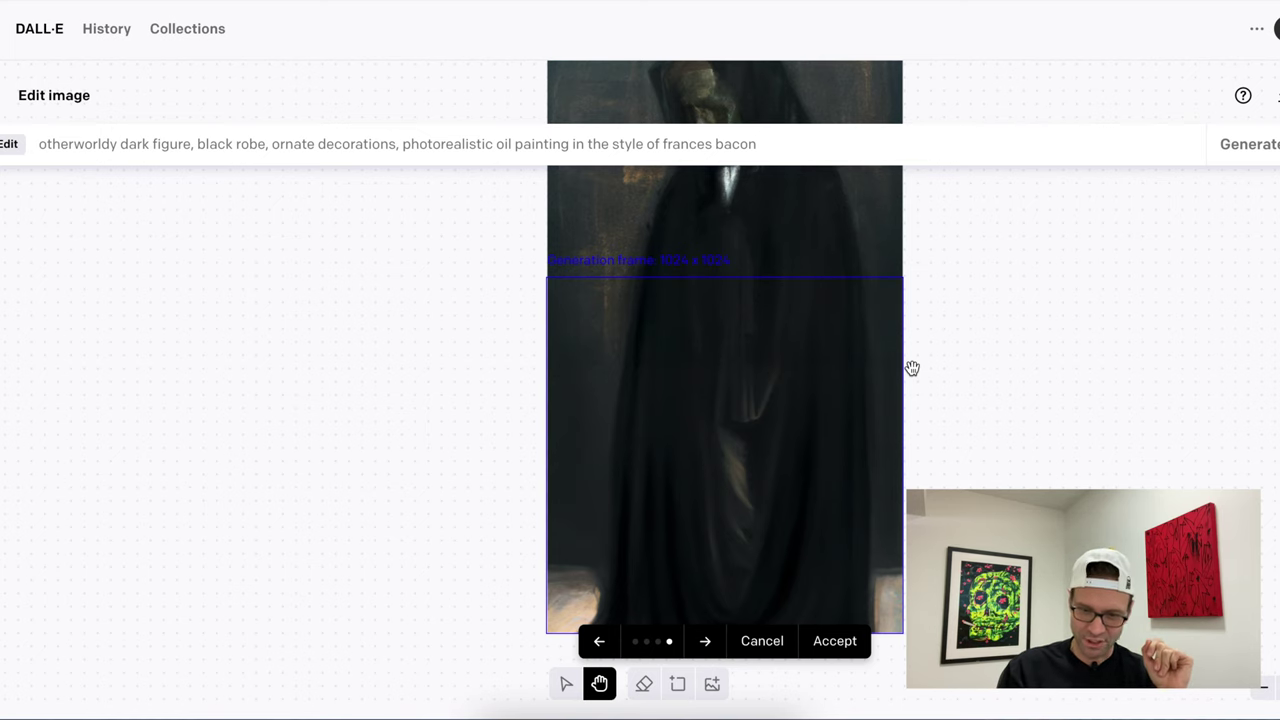
pyautogui.scroll(-3, 957, 426)
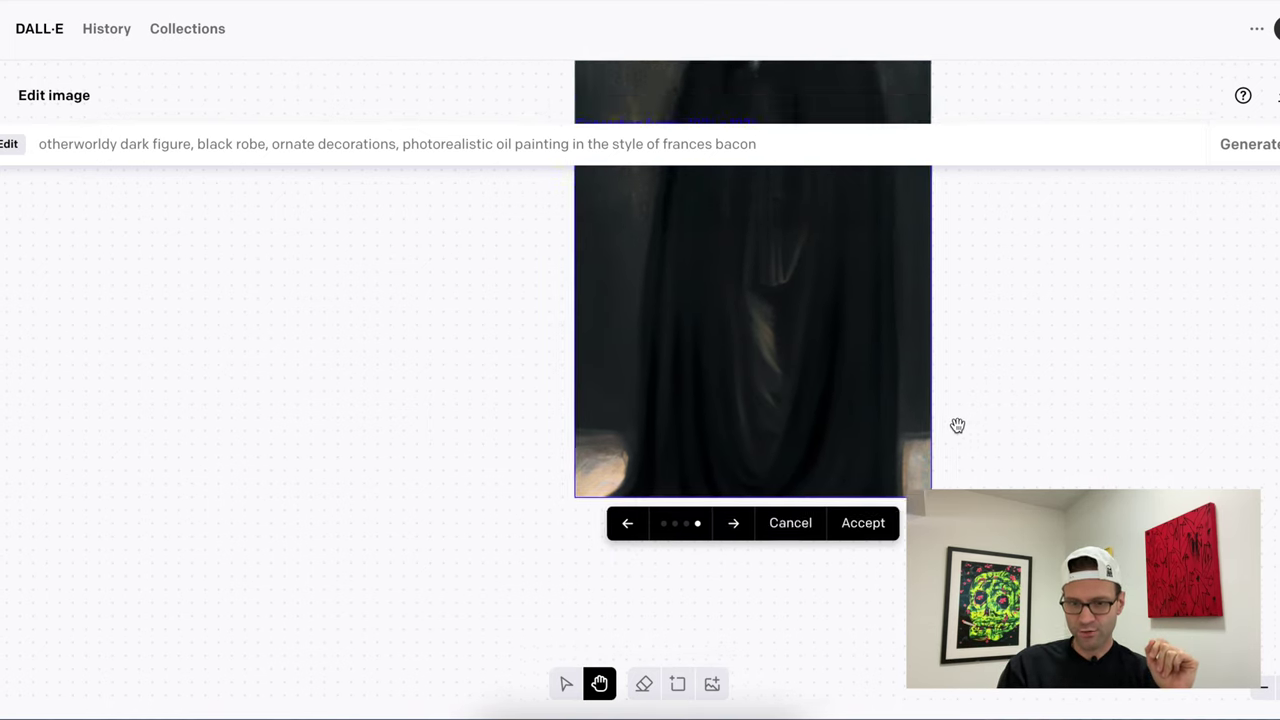
pyautogui.scroll(5, 957, 426)
pyautogui.scroll(-4, 957, 426)
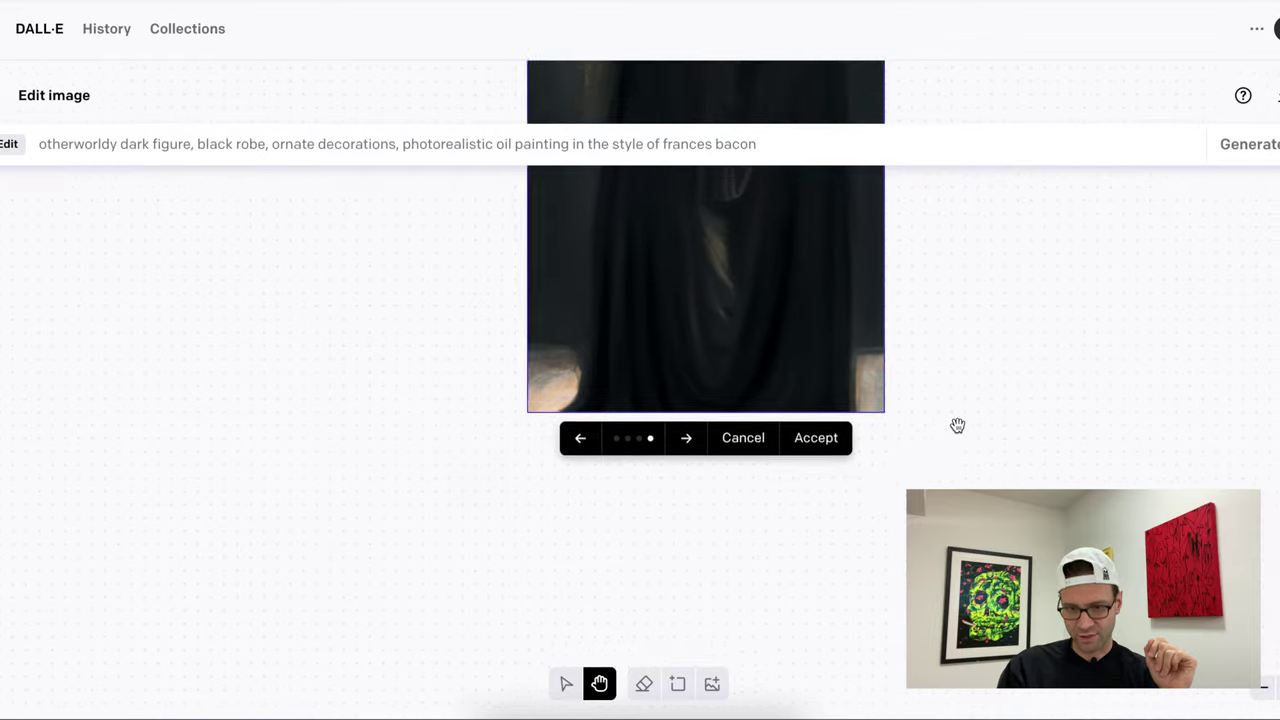
pyautogui.scroll(4, 957, 426)
pyautogui.scroll(-2, 957, 426)
pyautogui.scroll(-2, 957, 426)
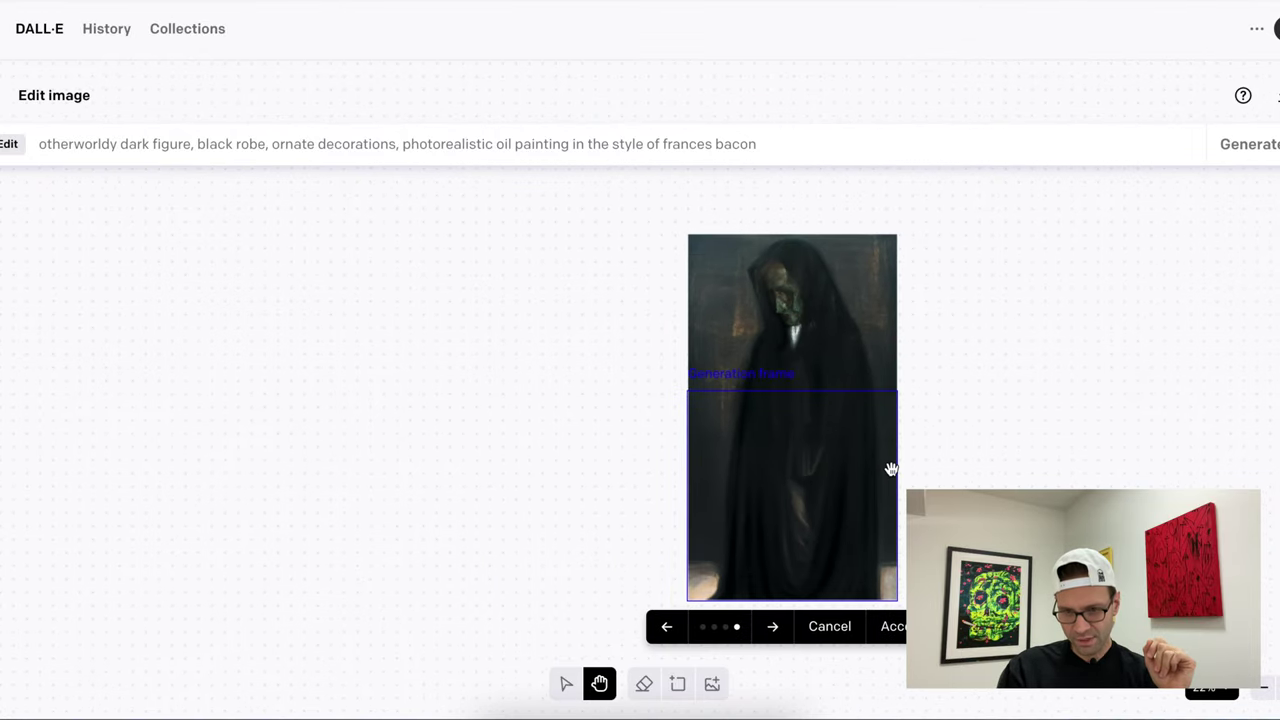
pyautogui.scroll(-1, 940, 457)
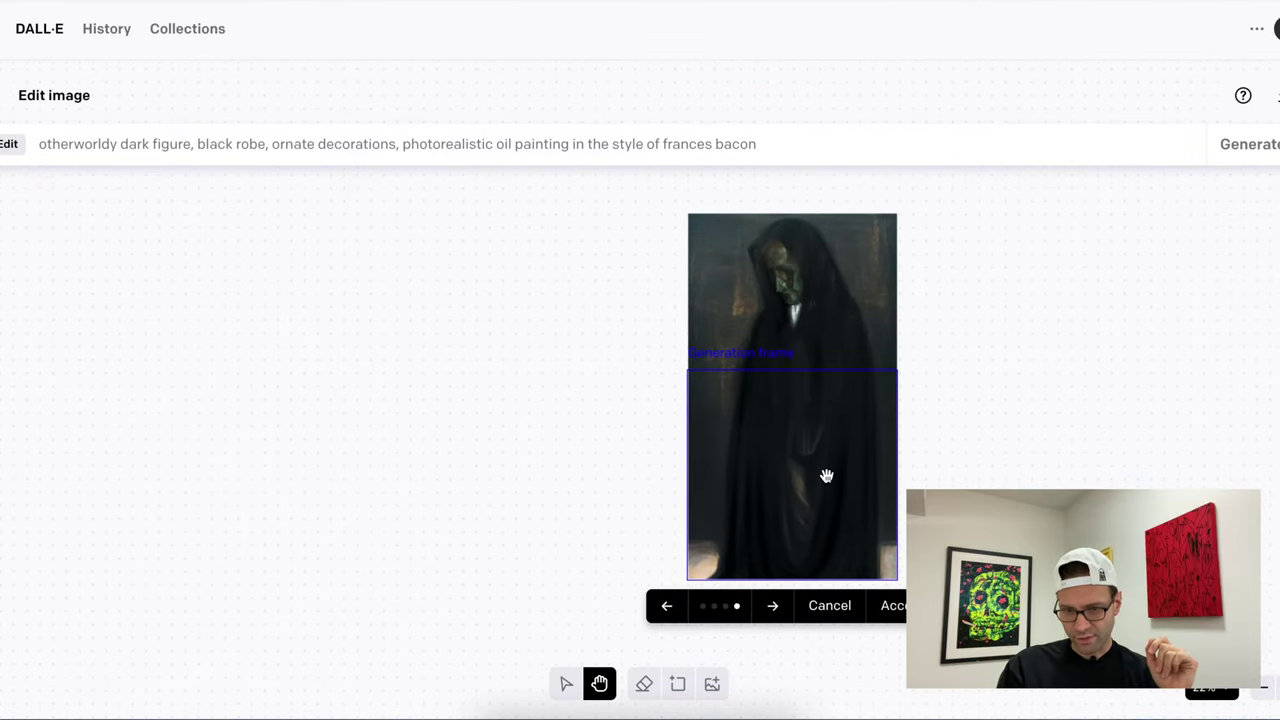
pyautogui.hscroll(3, 790, 460)
pyautogui.scroll(-2, 790, 460)
pyautogui.scroll(2, 759, 460)
pyautogui.hscroll(-1, 759, 460)
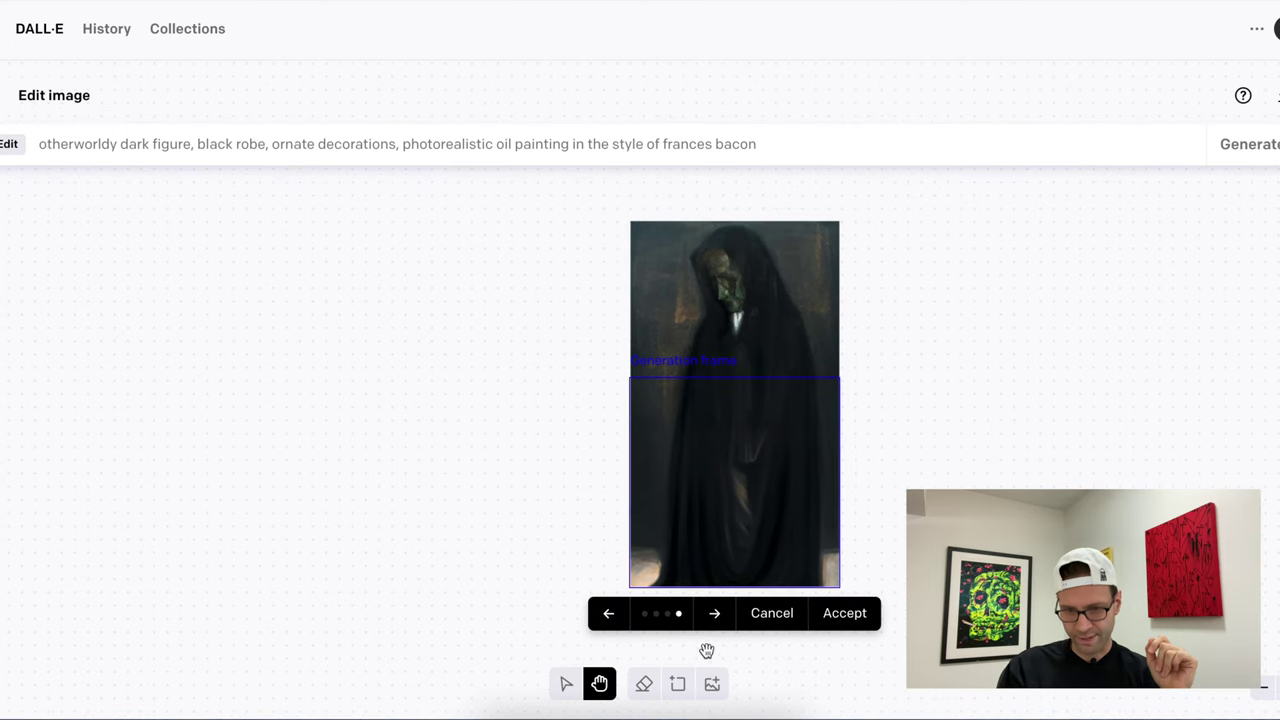
pyautogui.click(849, 615)
# Move the generation frame below the painting and preview the four generated extensions.
pyautogui.moveTo(700, 449); pyautogui.dragTo(692, 528)
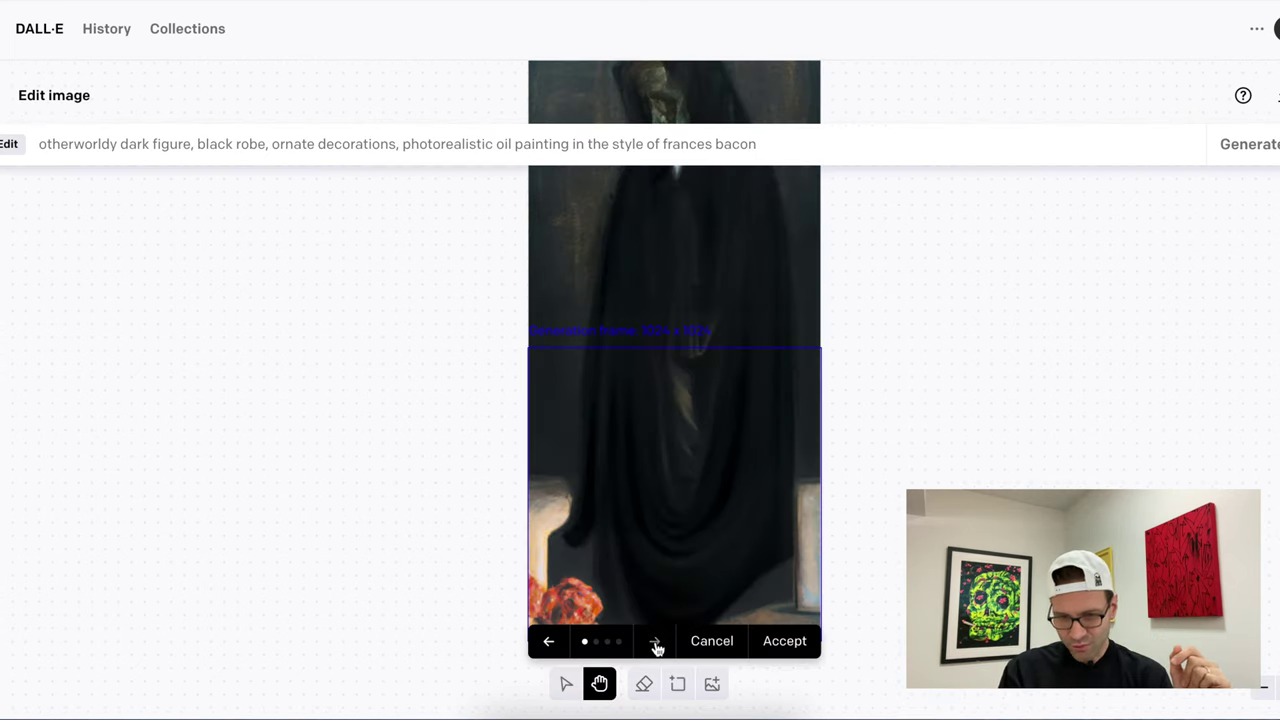
pyautogui.click(655, 642)
pyautogui.click(655, 642)
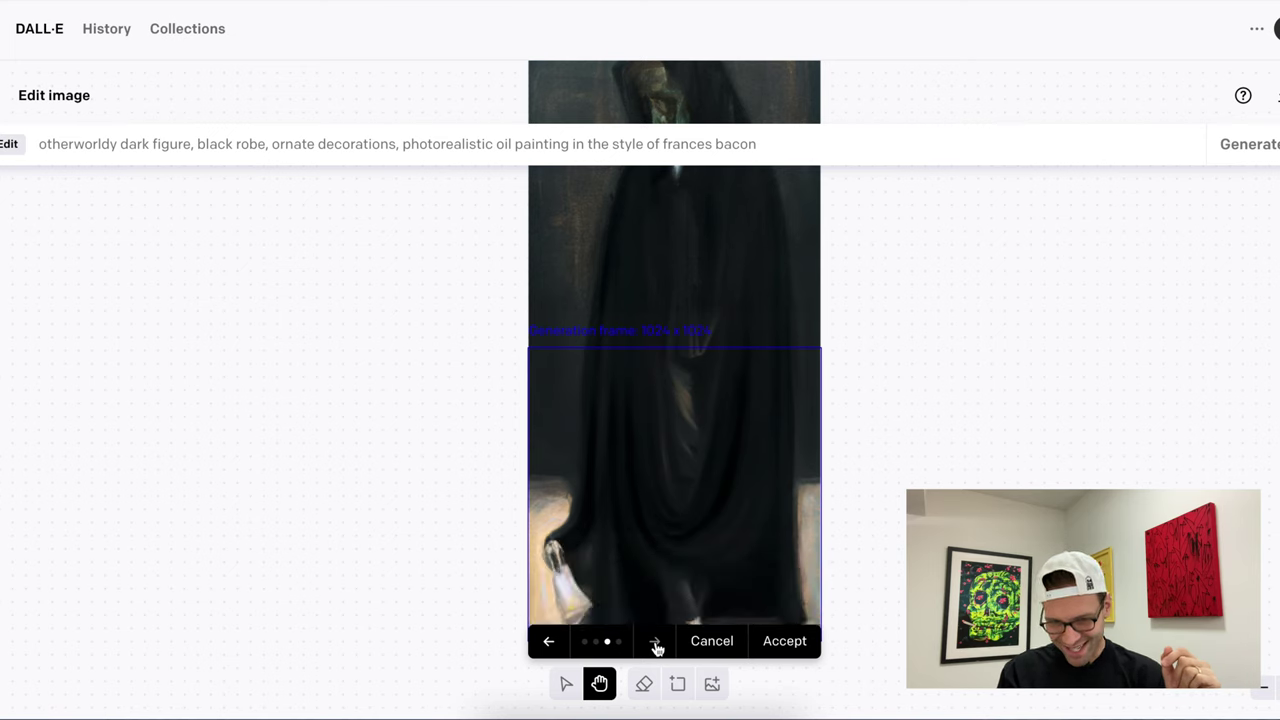
pyautogui.click(655, 642)
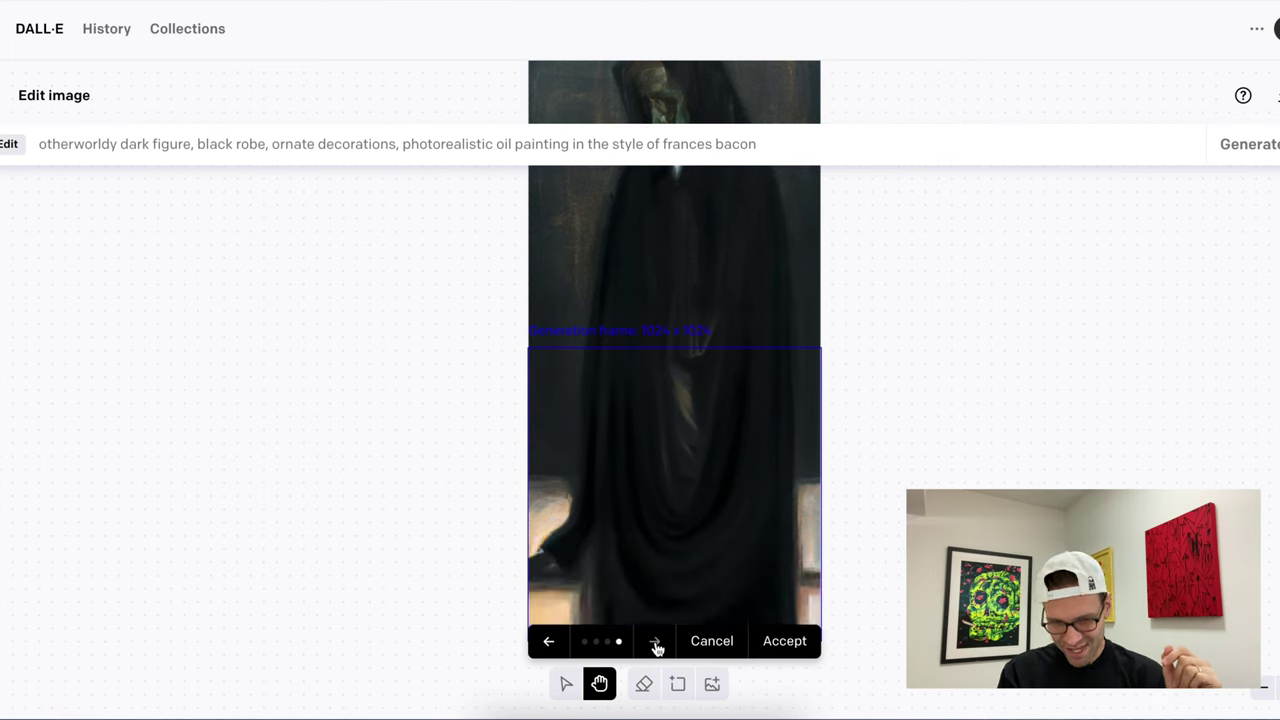
pyautogui.click(547, 642)
pyautogui.click(547, 642)
pyautogui.click(547, 642)
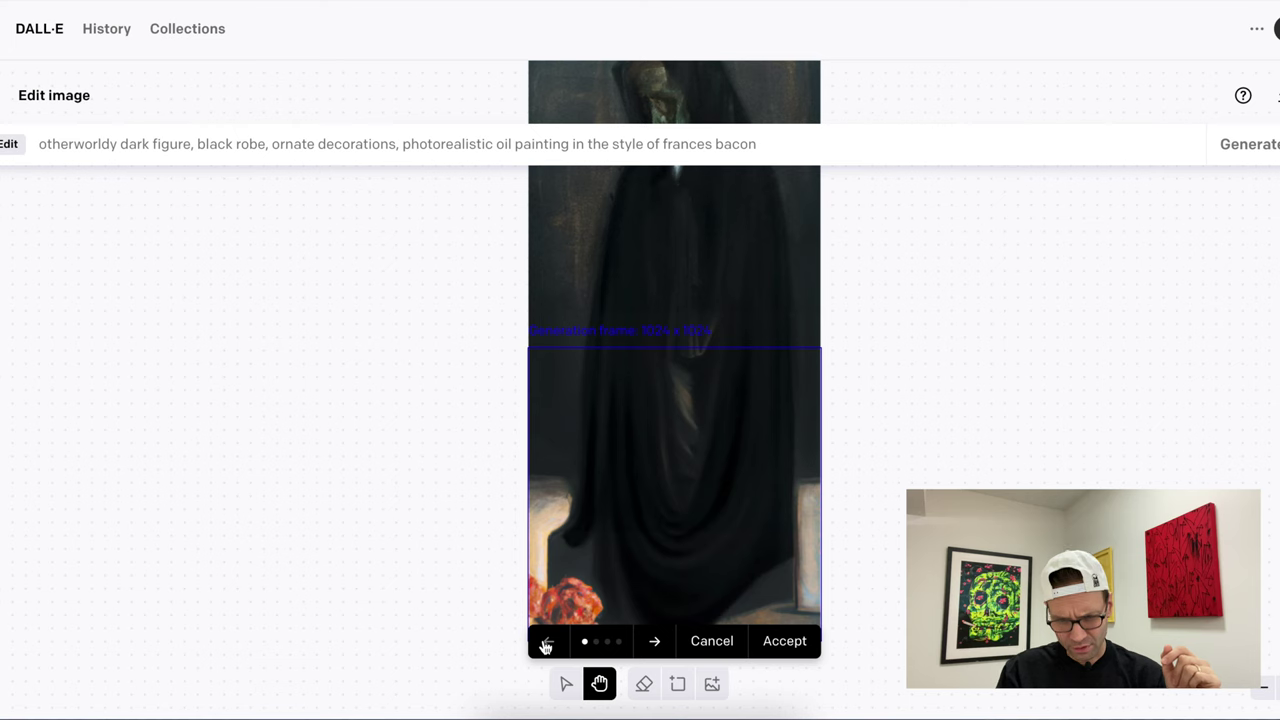
# Compare the variants again and accept the second, extending the black robe to the floor.
pyautogui.scroll(-1, 546, 646)
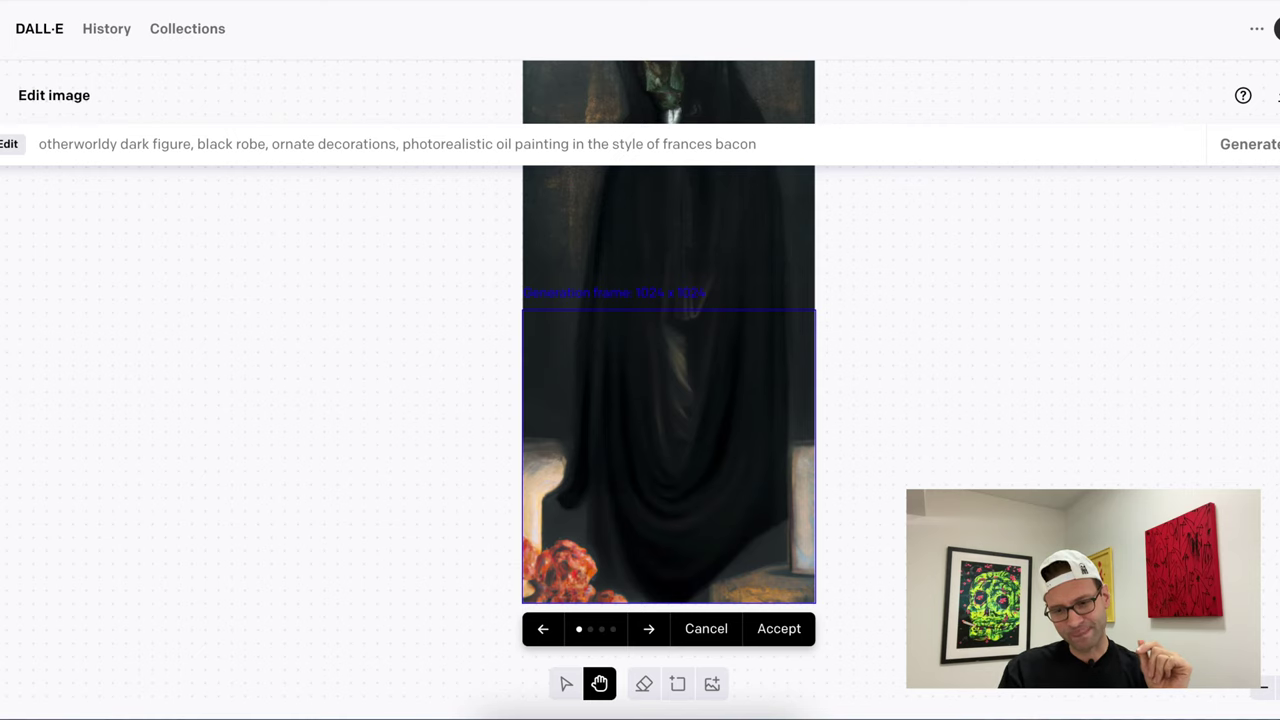
pyautogui.click(650, 629)
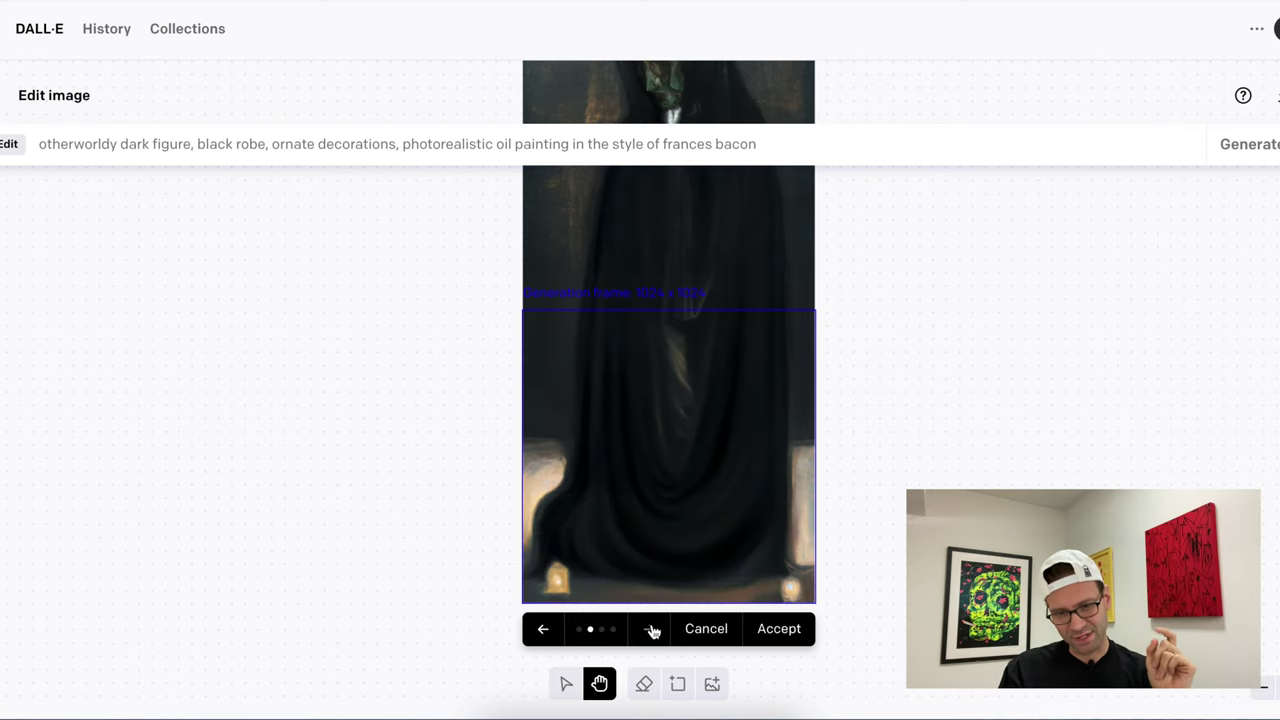
pyautogui.click(652, 629)
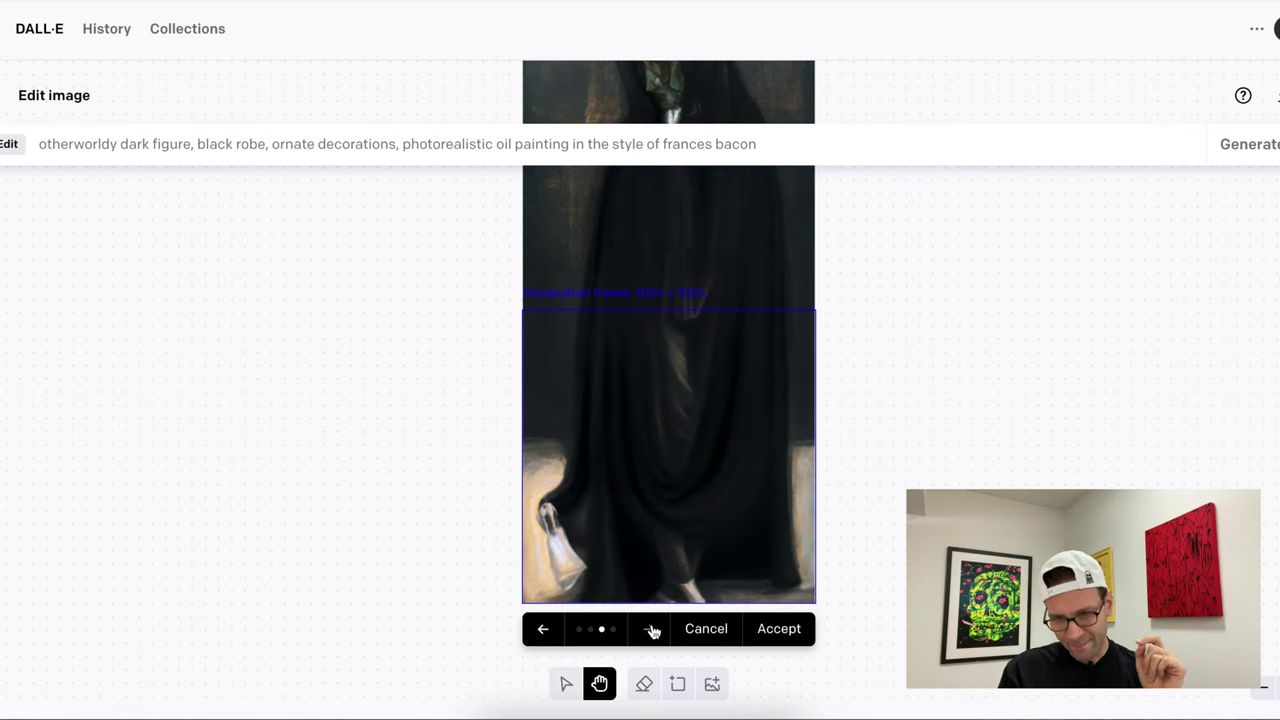
pyautogui.click(652, 629)
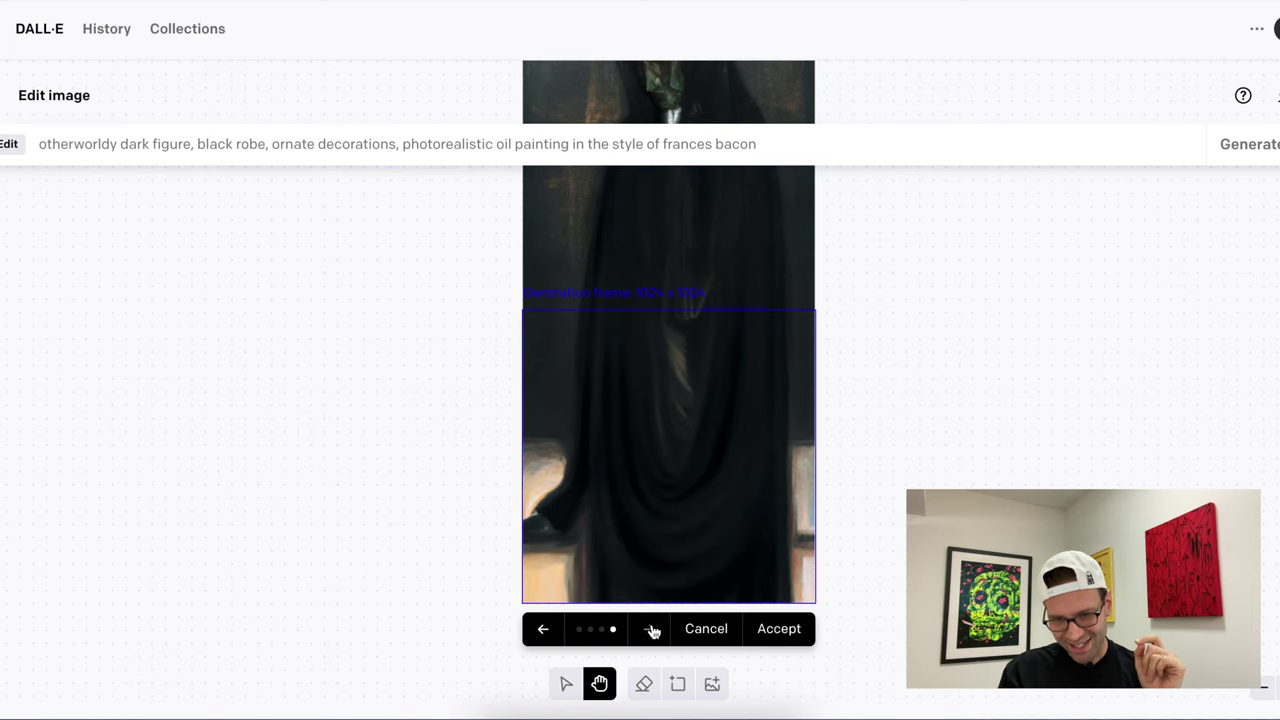
pyautogui.scroll(-2, 909, 485)
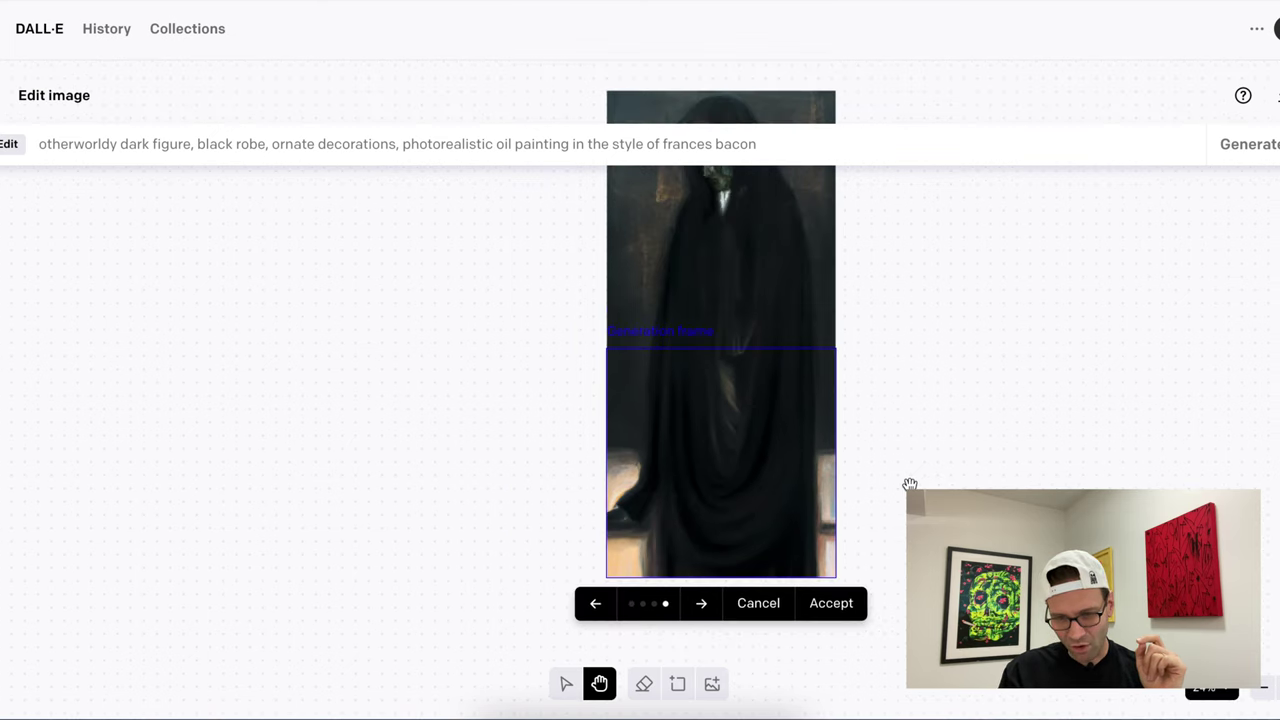
pyautogui.press('Left')
pyautogui.press('Left')
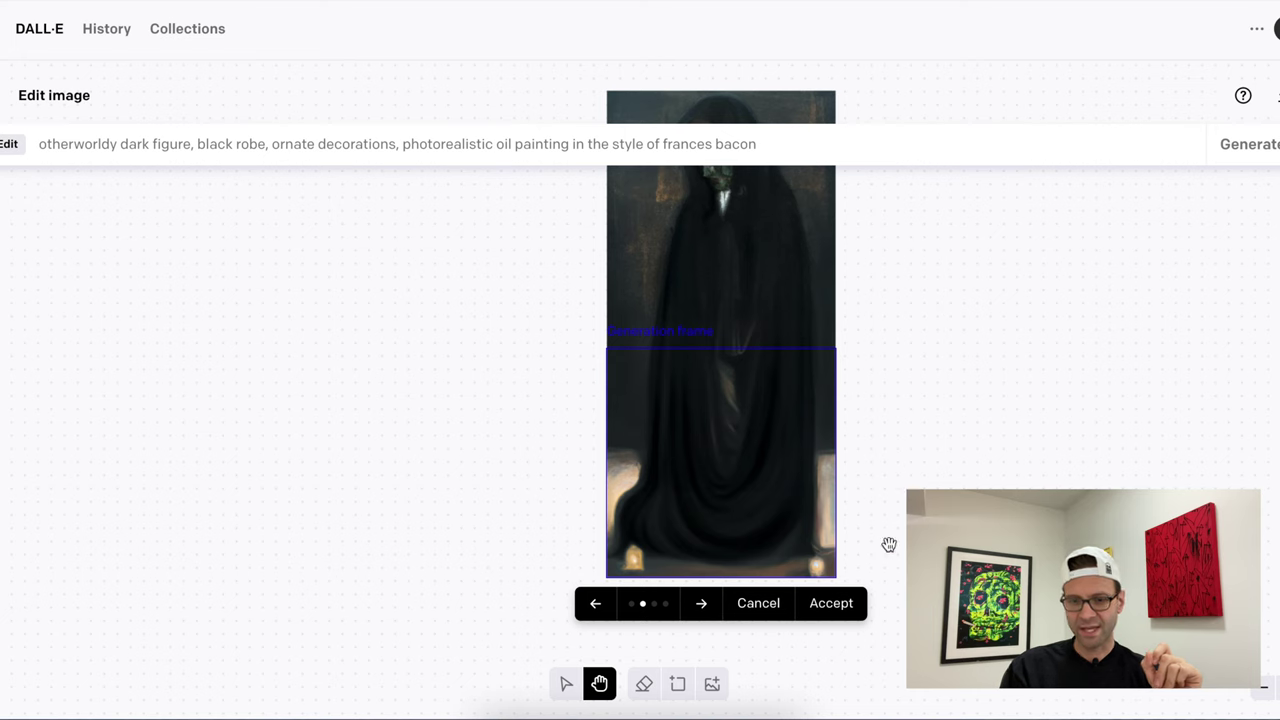
pyautogui.click(836, 607)
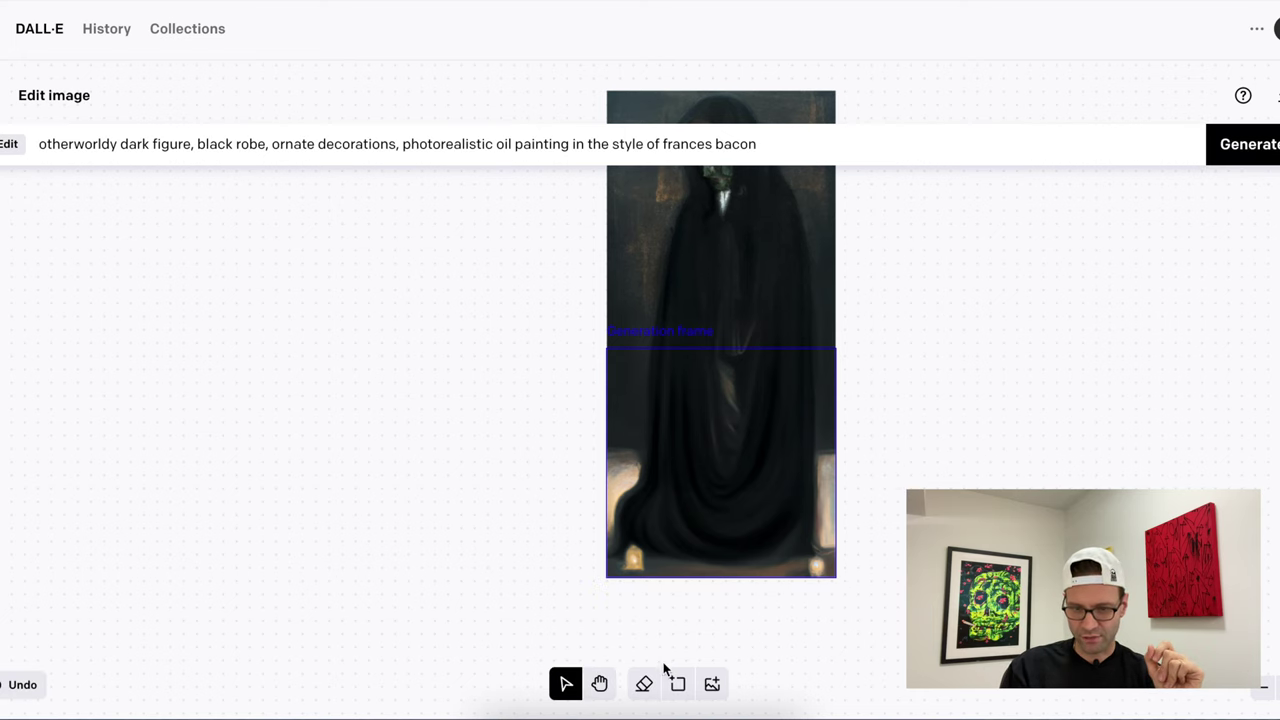
# Erase a strip along the robe's lower-right edge.
pyautogui.scroll(5, 616, 598)
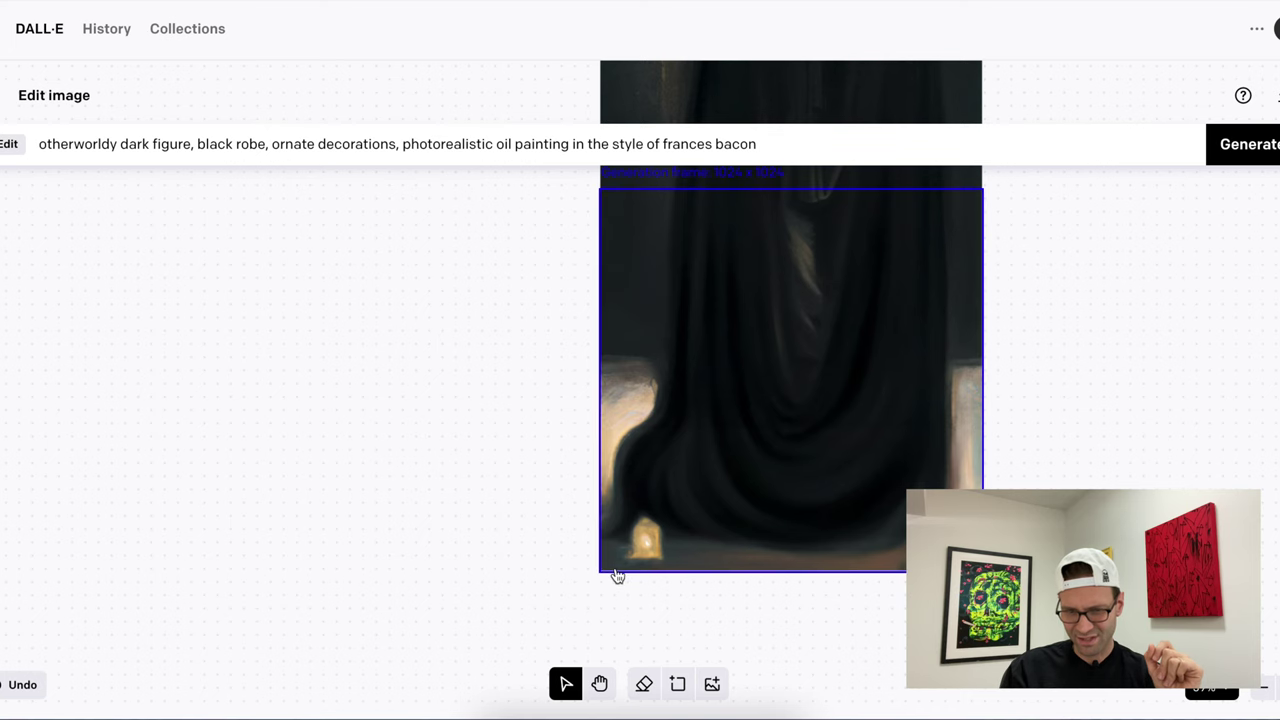
pyautogui.scroll(4, 615, 578)
pyautogui.scroll(-6, 614, 577)
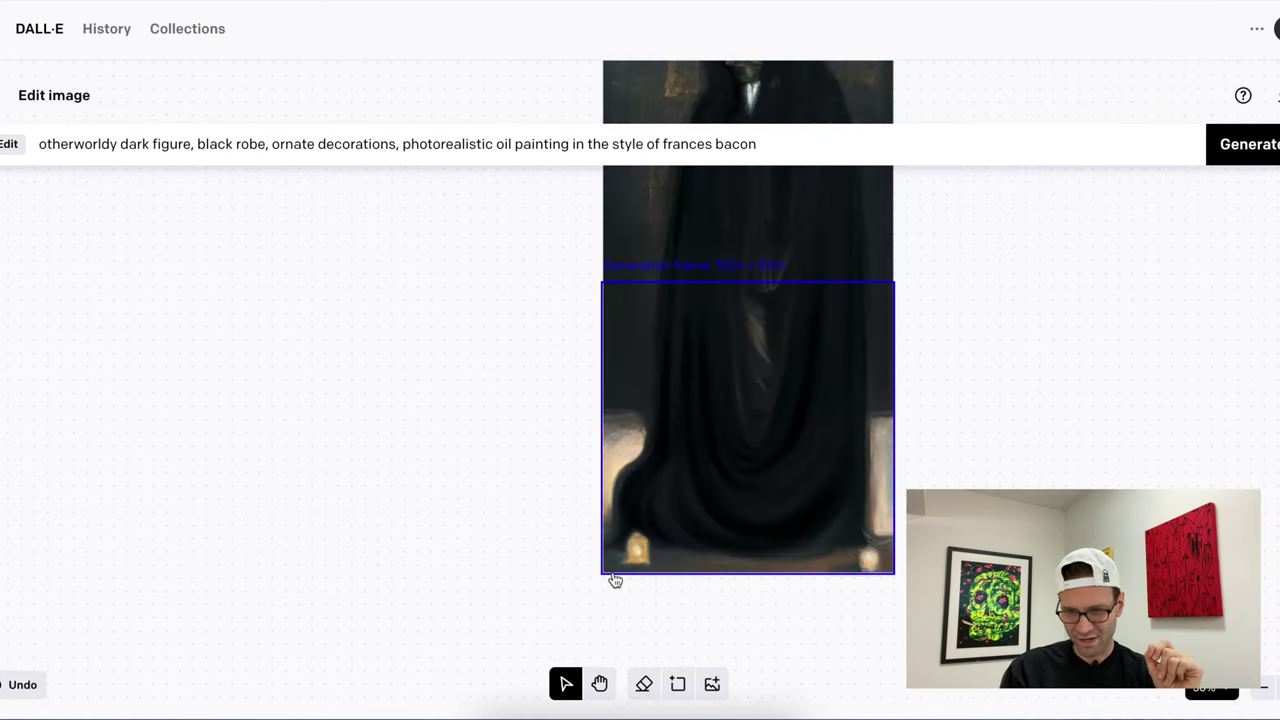
pyautogui.scroll(-2, 957, 394)
pyautogui.scroll(3, 959, 396)
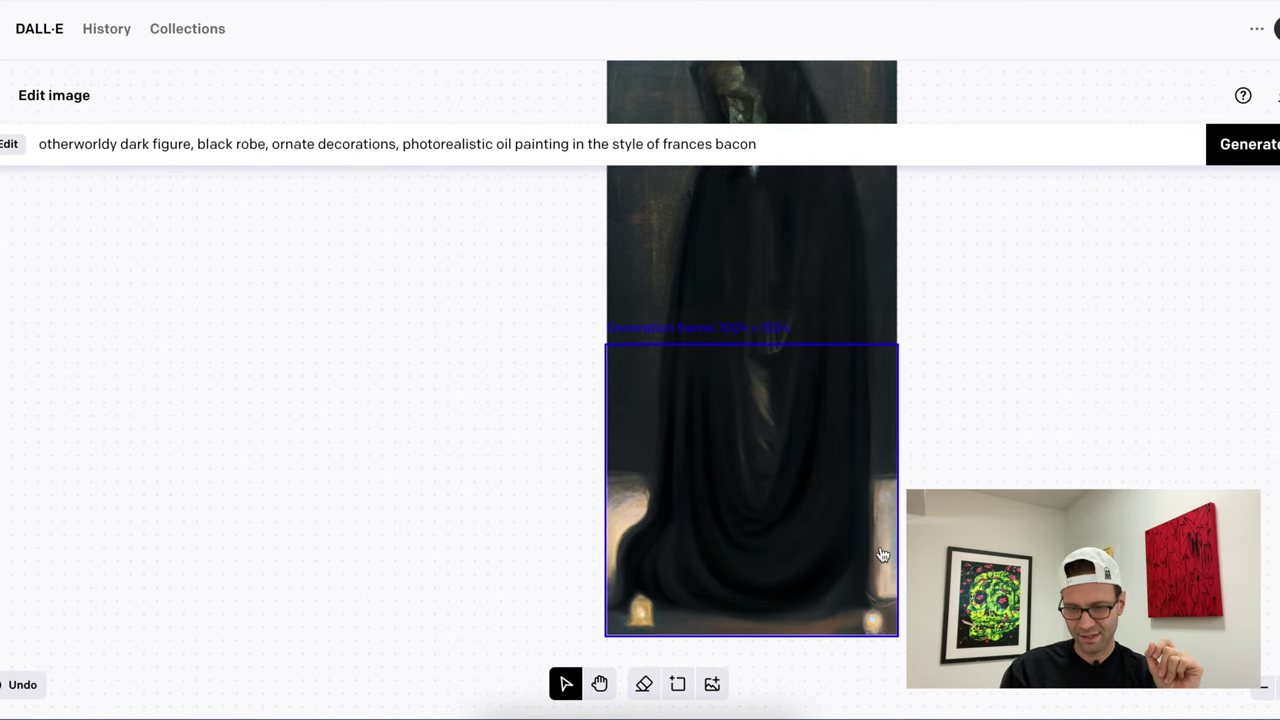
pyautogui.click(644, 684)
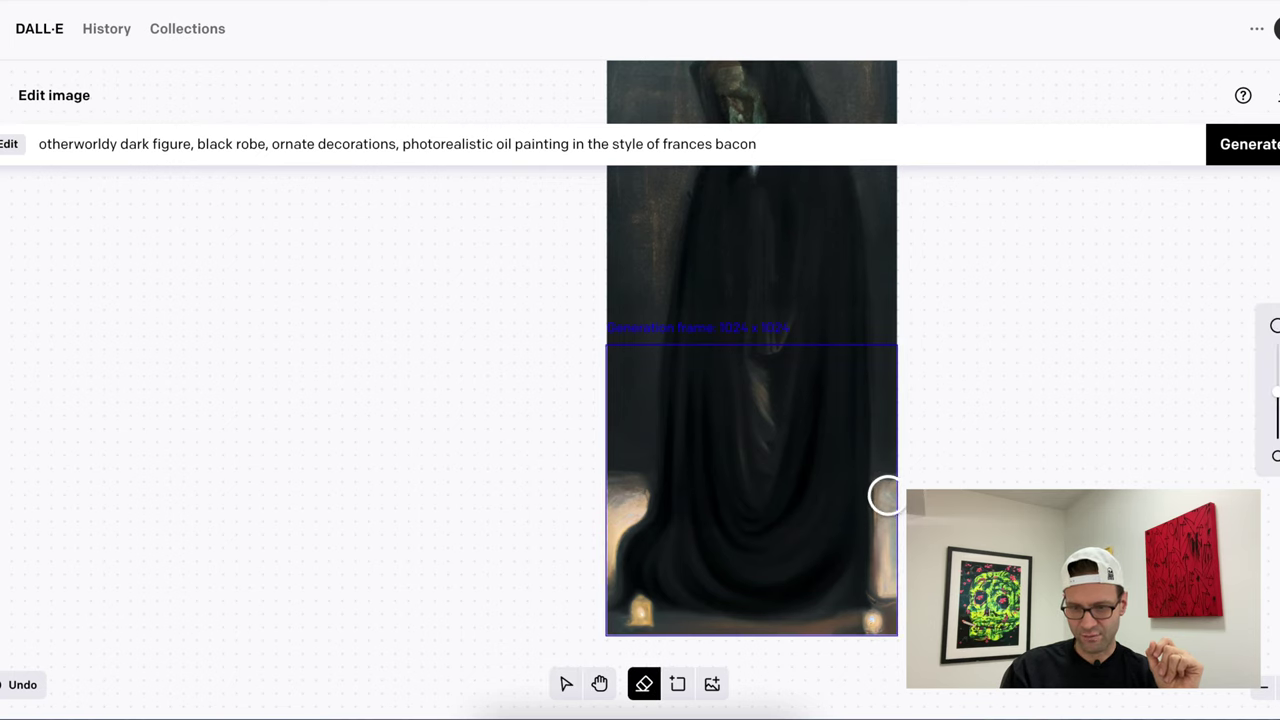
pyautogui.moveTo(885, 494)
pyautogui.mouseDown()
pyautogui.moveTo(861, 629)
pyautogui.moveTo(878, 632)
pyautogui.moveTo(886, 586)
pyautogui.moveTo(859, 569)
pyautogui.moveTo(880, 500)
pyautogui.mouseUp()
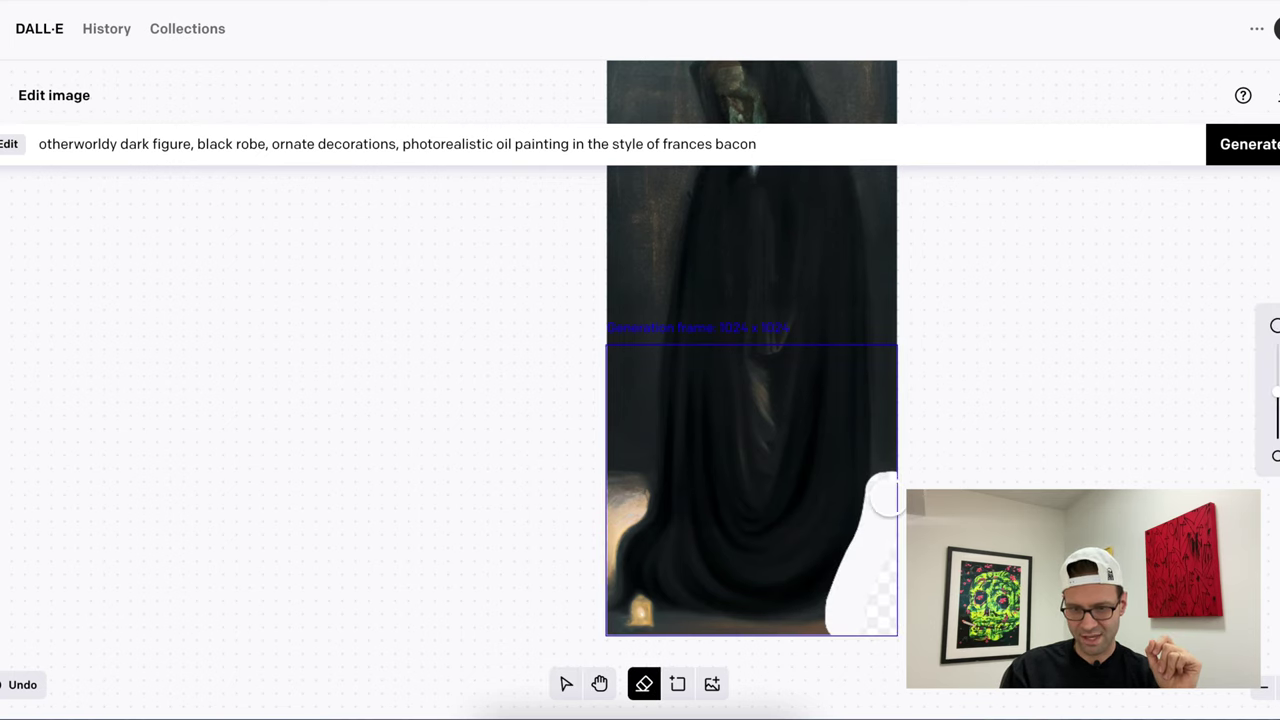
# Place a generation frame over the lower part and preview the second regenerated variation.
pyautogui.click(677, 684)
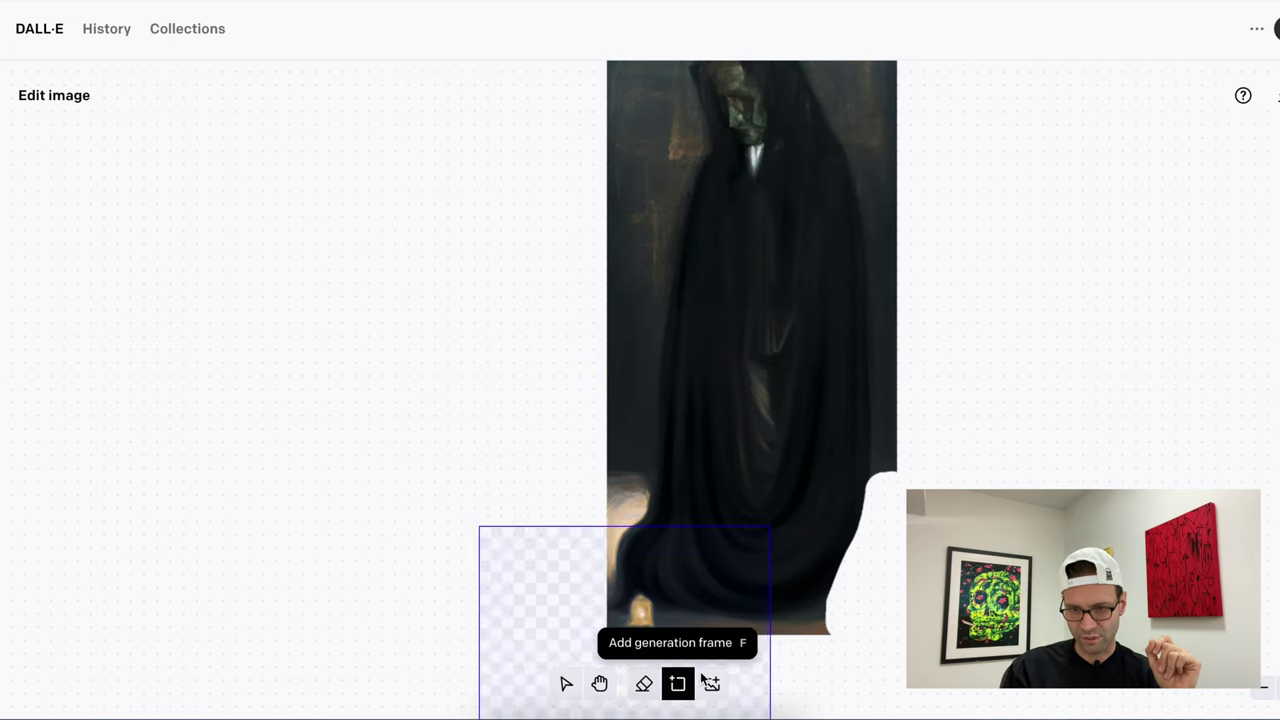
pyautogui.click(817, 517)
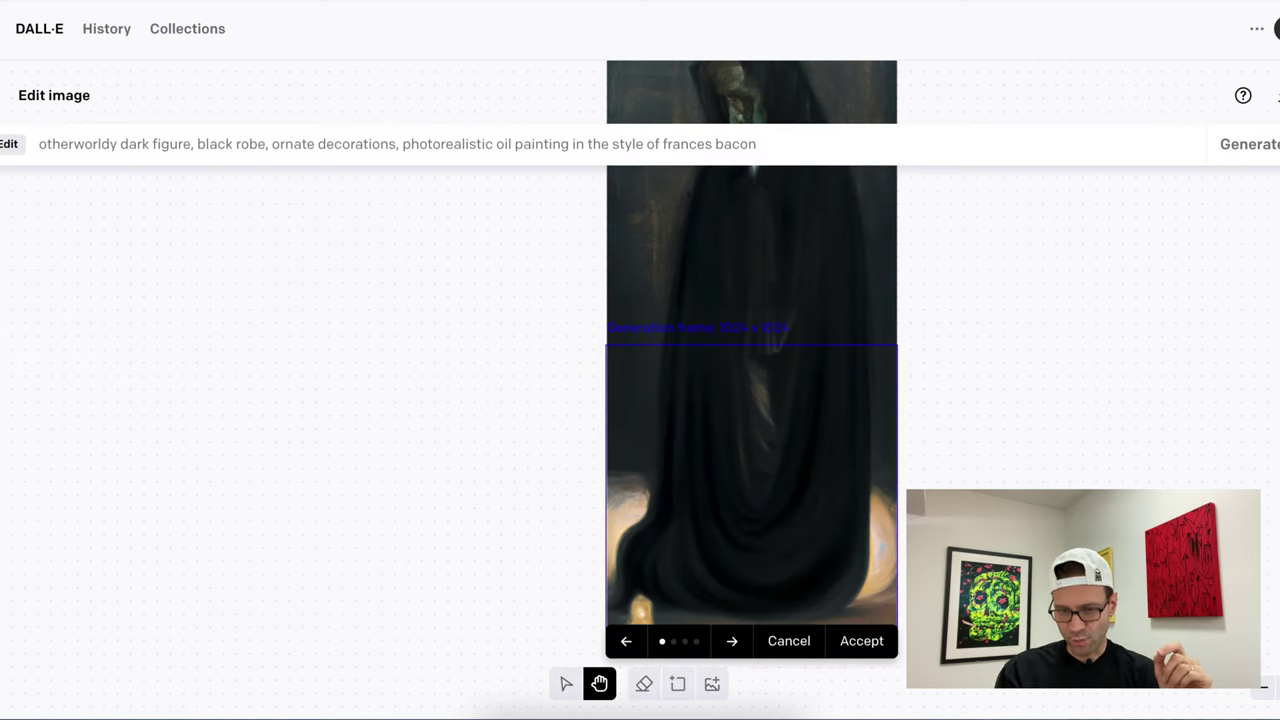
pyautogui.click(734, 645)
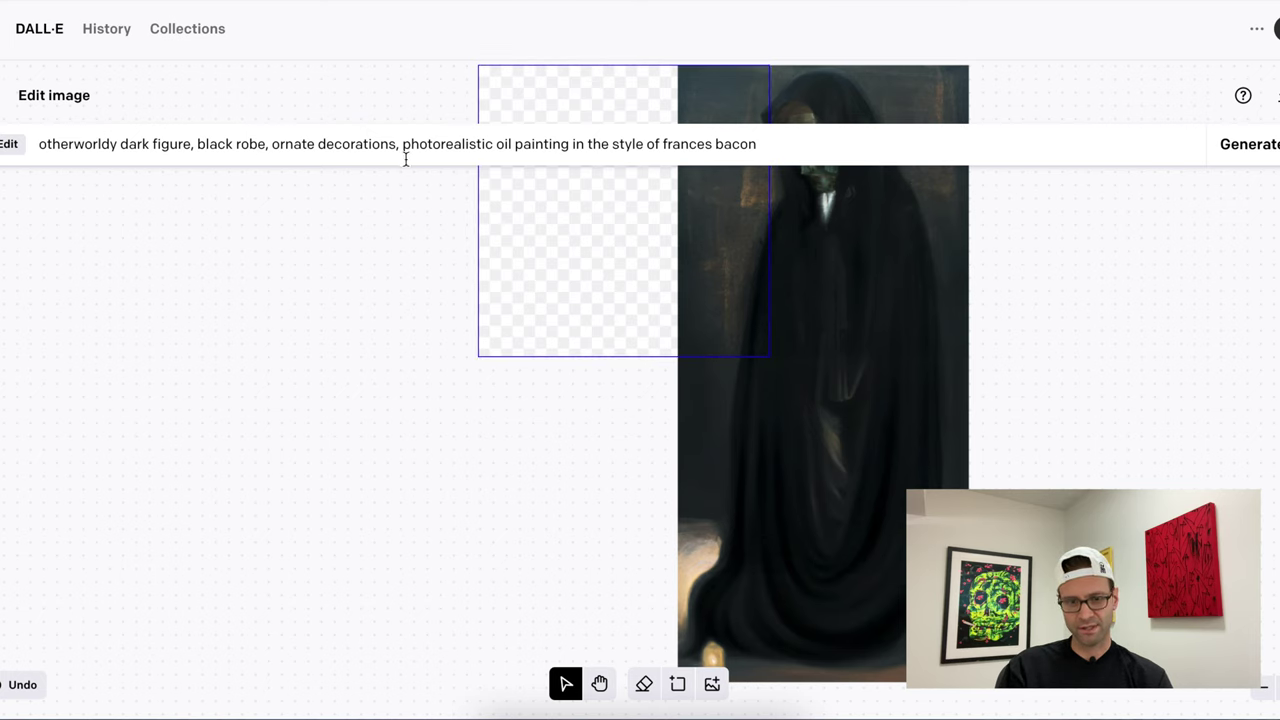
# Remove the comma after 'robe' in the prompt, then browse and accept a candelabra variation with burning candles.
pyautogui.click(268, 146)
pyautogui.press('BackSpace')
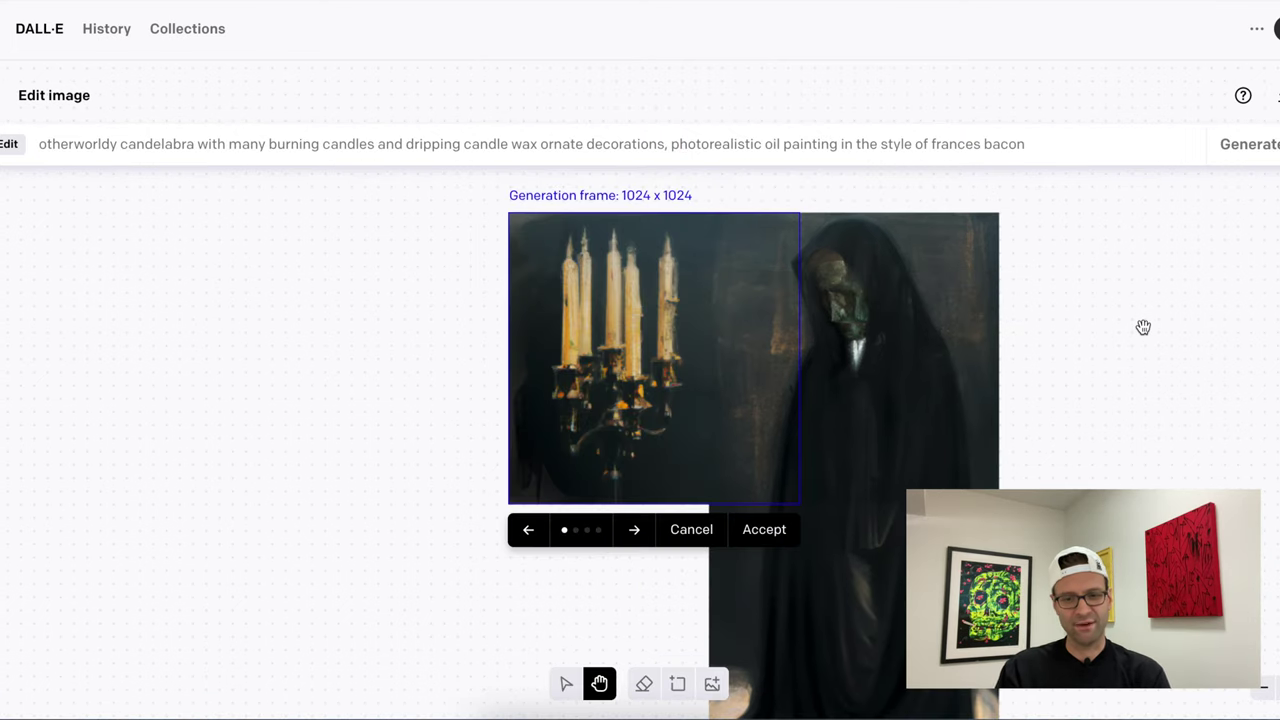
pyautogui.click(634, 533)
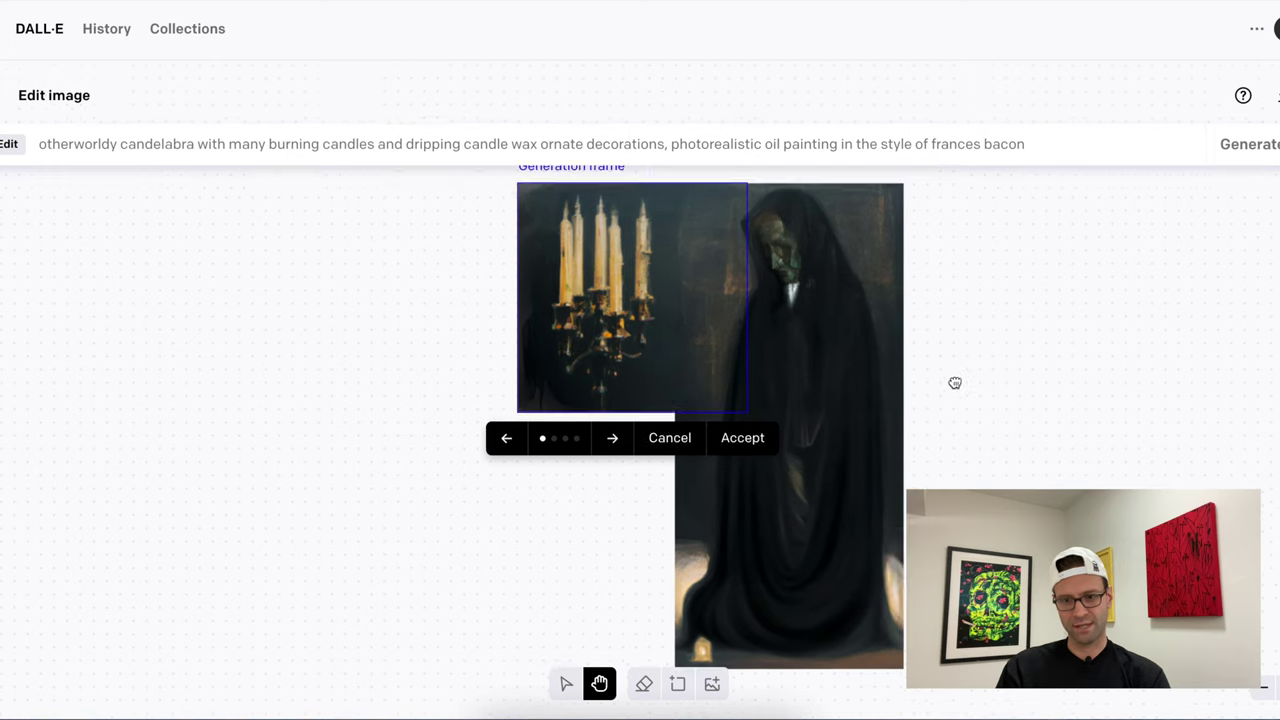
pyautogui.click(742, 441)
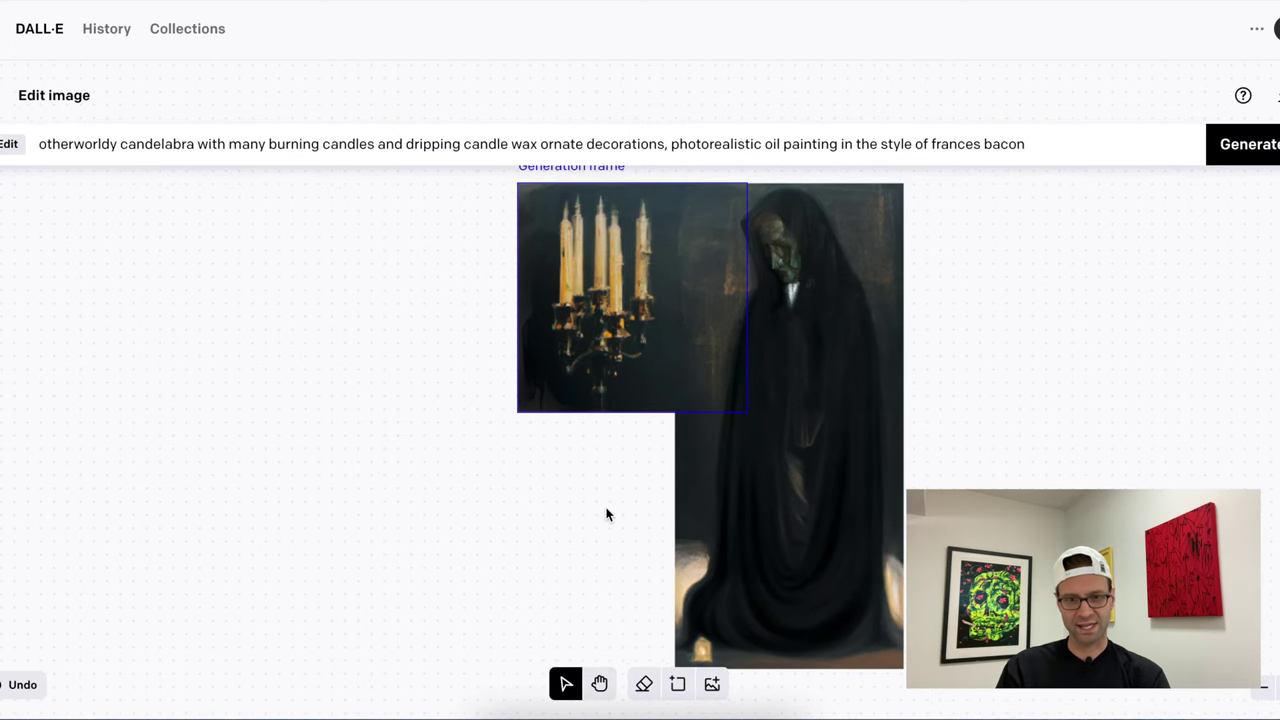
# Add a generation frame below the candelabra and browse the 'otherworldy dark room' variants.
pyautogui.click(679, 688)
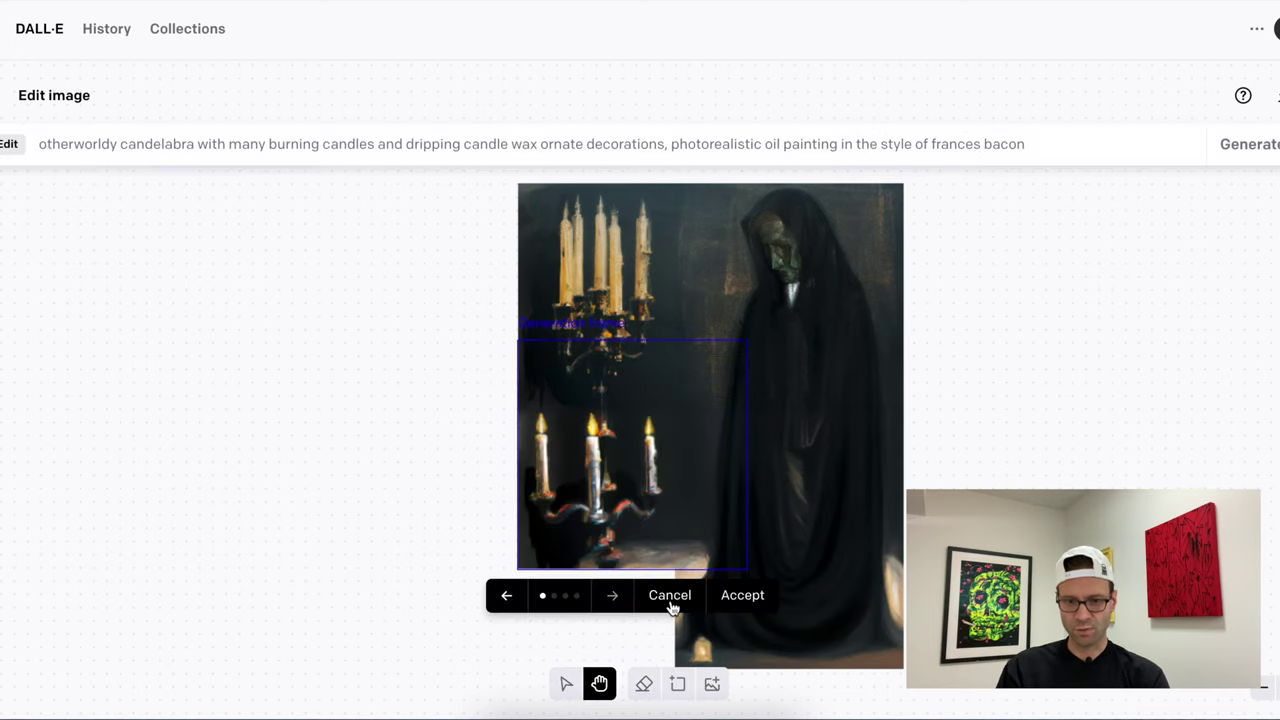
pyautogui.click(613, 596)
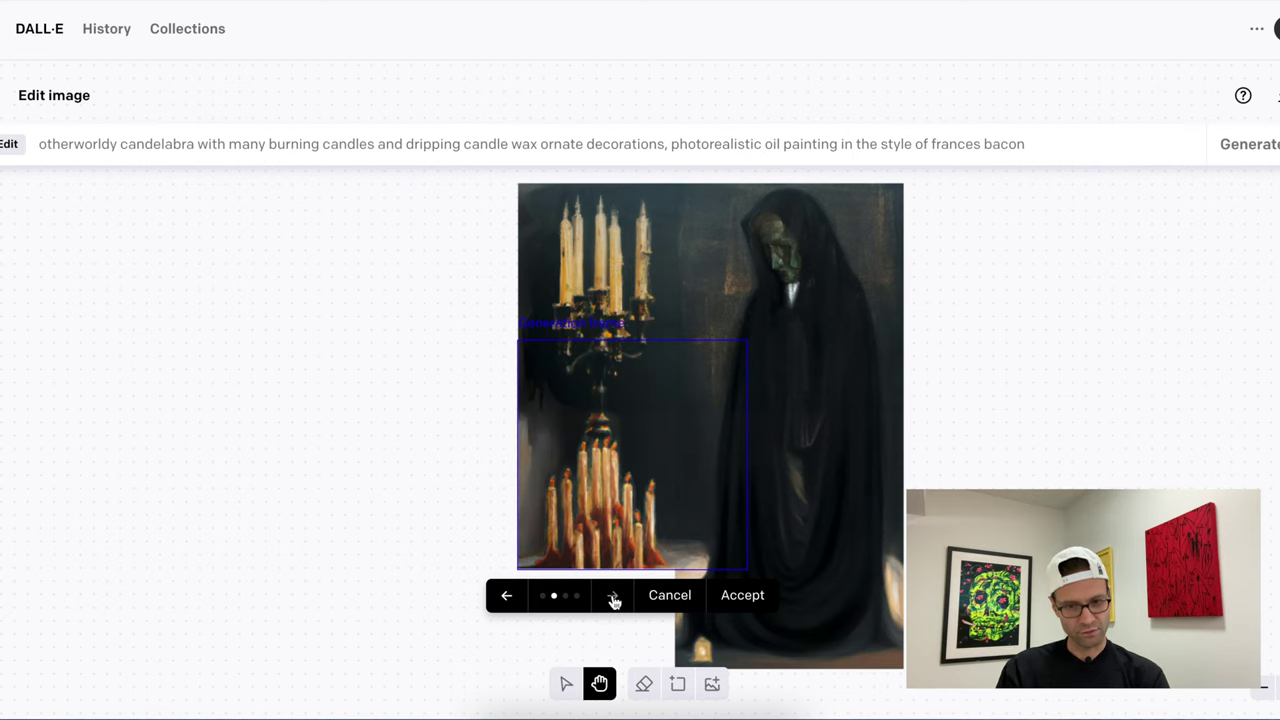
pyautogui.click(613, 596)
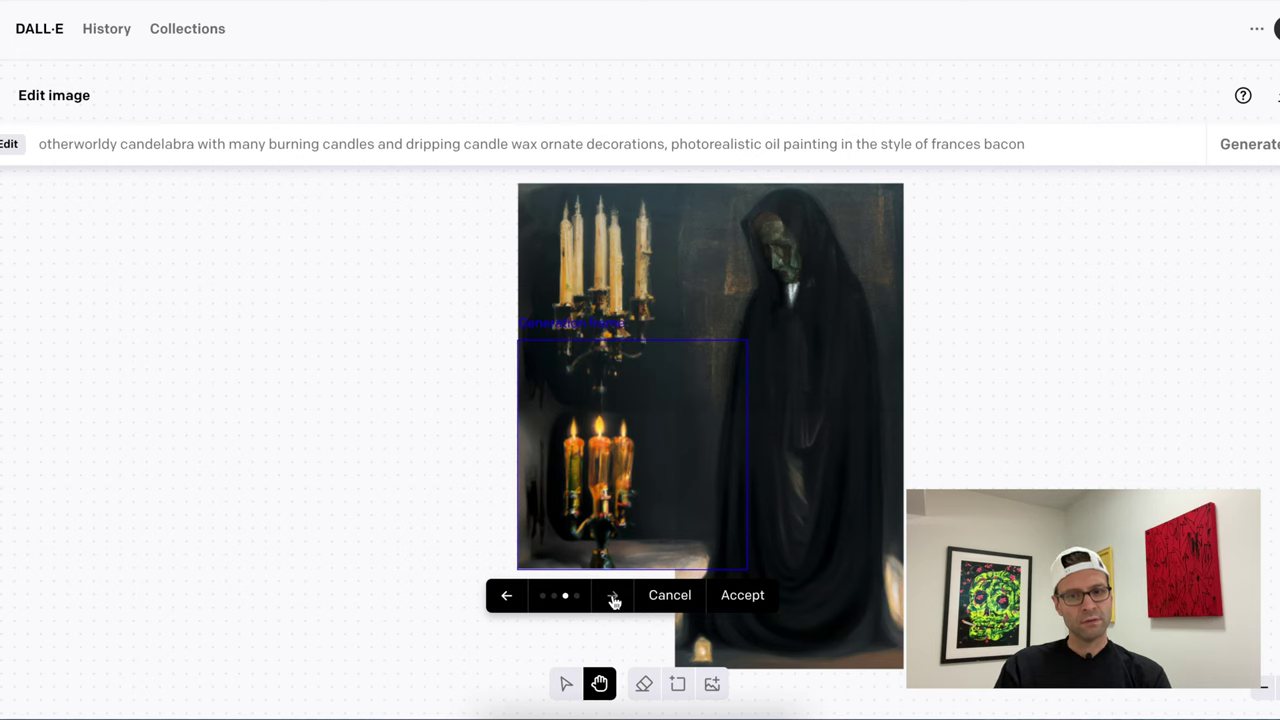
pyautogui.click(613, 596)
pyautogui.click(611, 597)
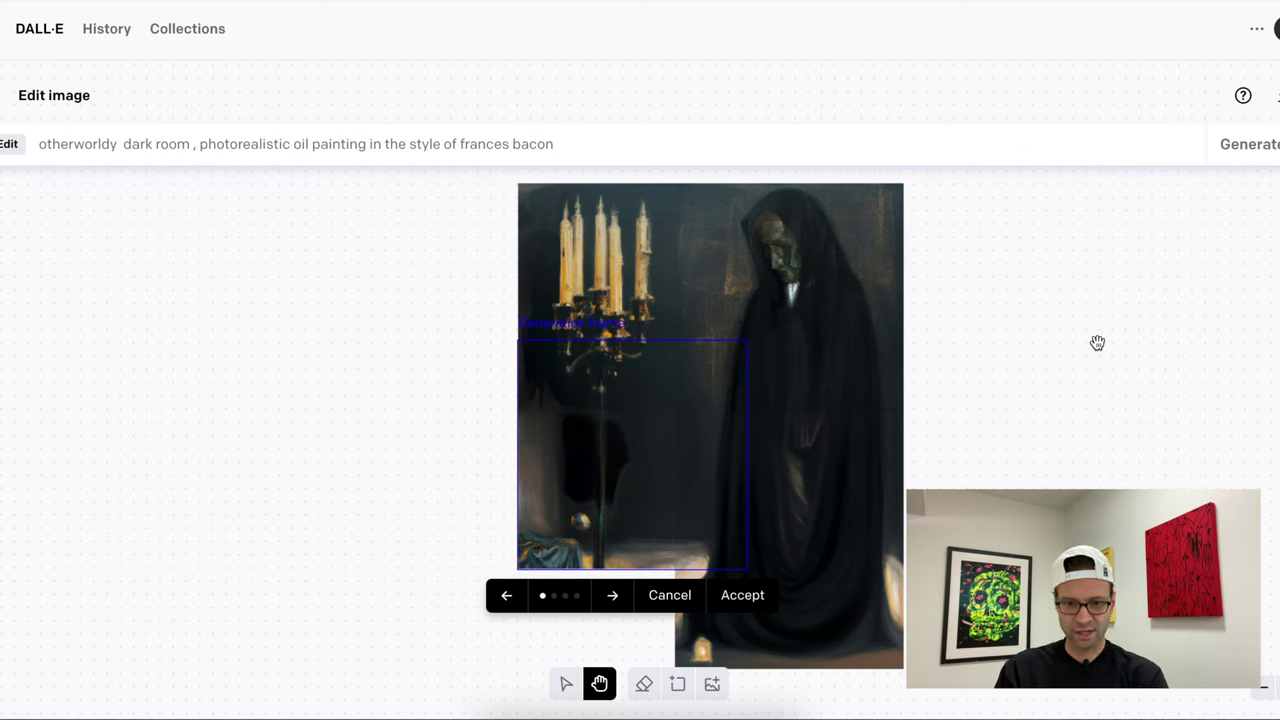
pyautogui.click(613, 597)
pyautogui.click(613, 597)
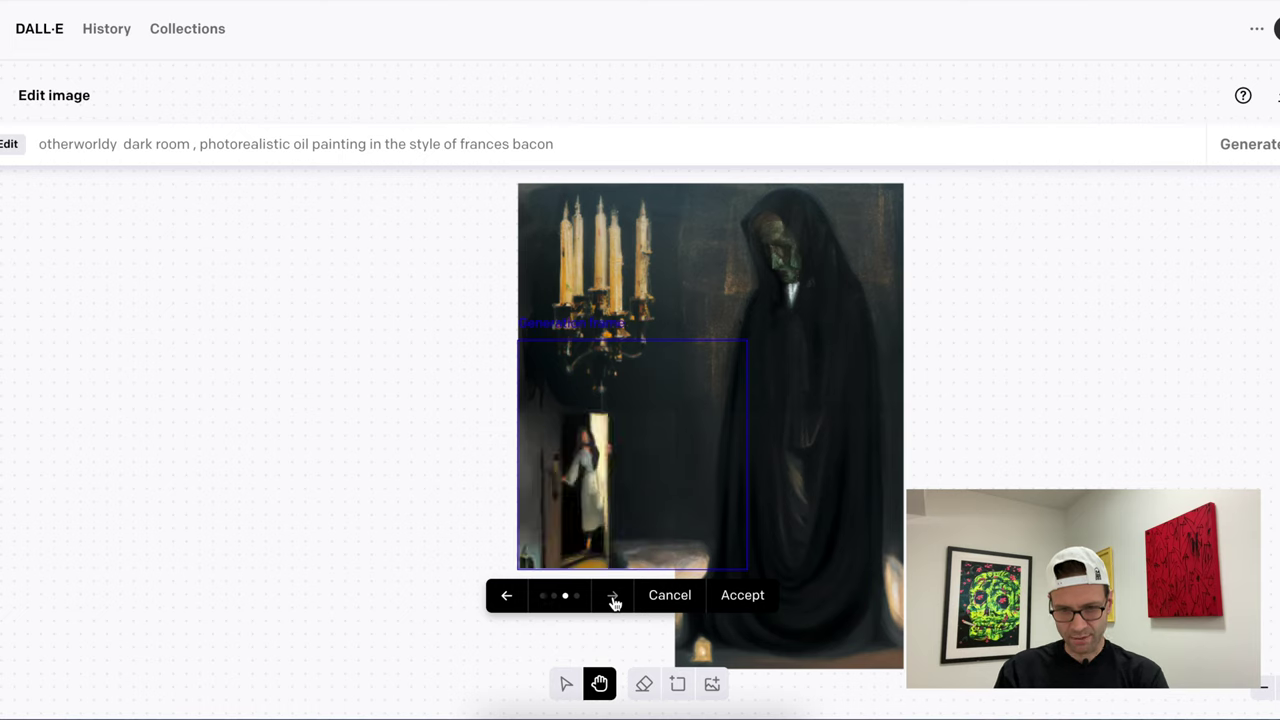
pyautogui.click(613, 597)
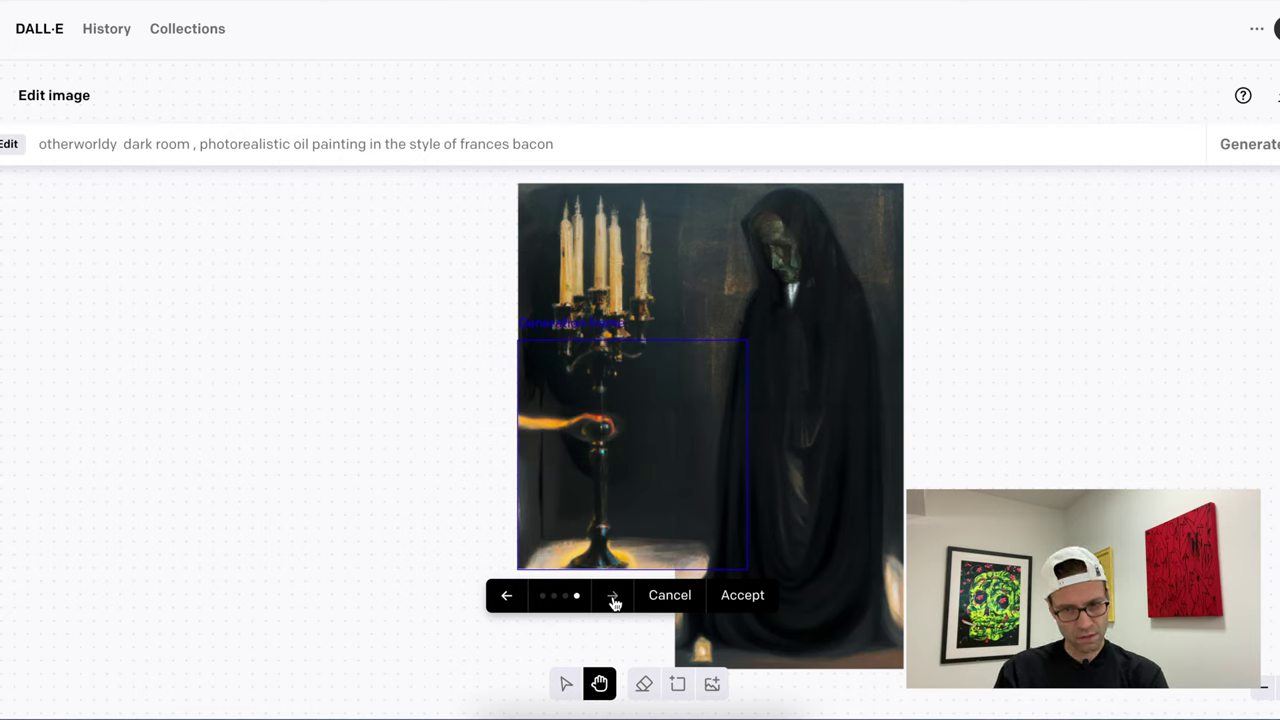
# Go back through the variants and accept the candlestick-with-bottle one.
pyautogui.click(506, 598)
pyautogui.click(507, 598)
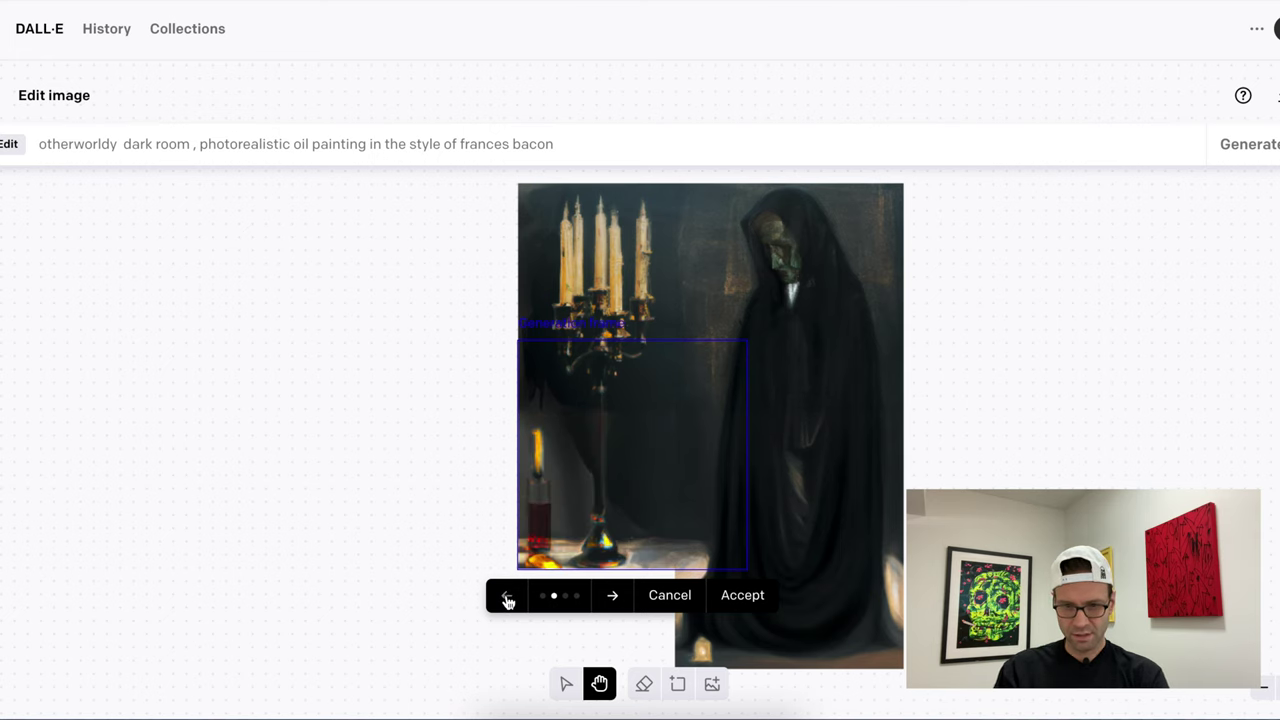
pyautogui.click(507, 598)
pyautogui.click(615, 601)
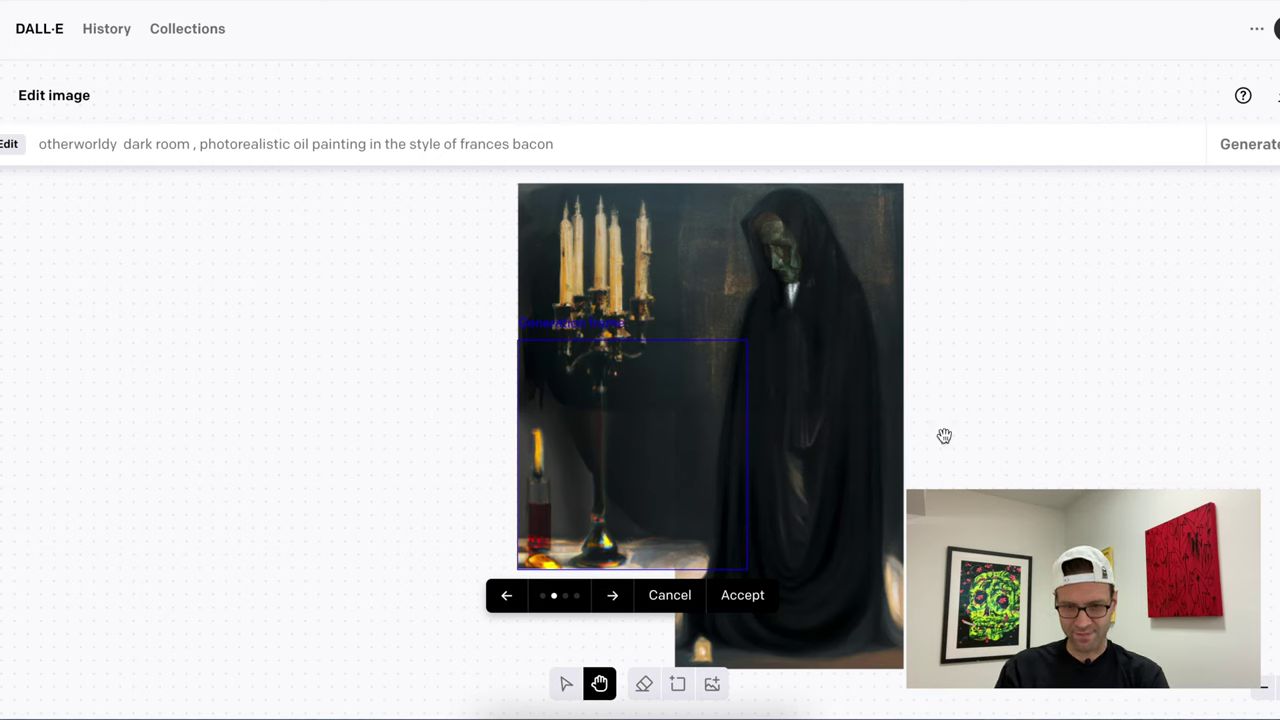
pyautogui.click(740, 596)
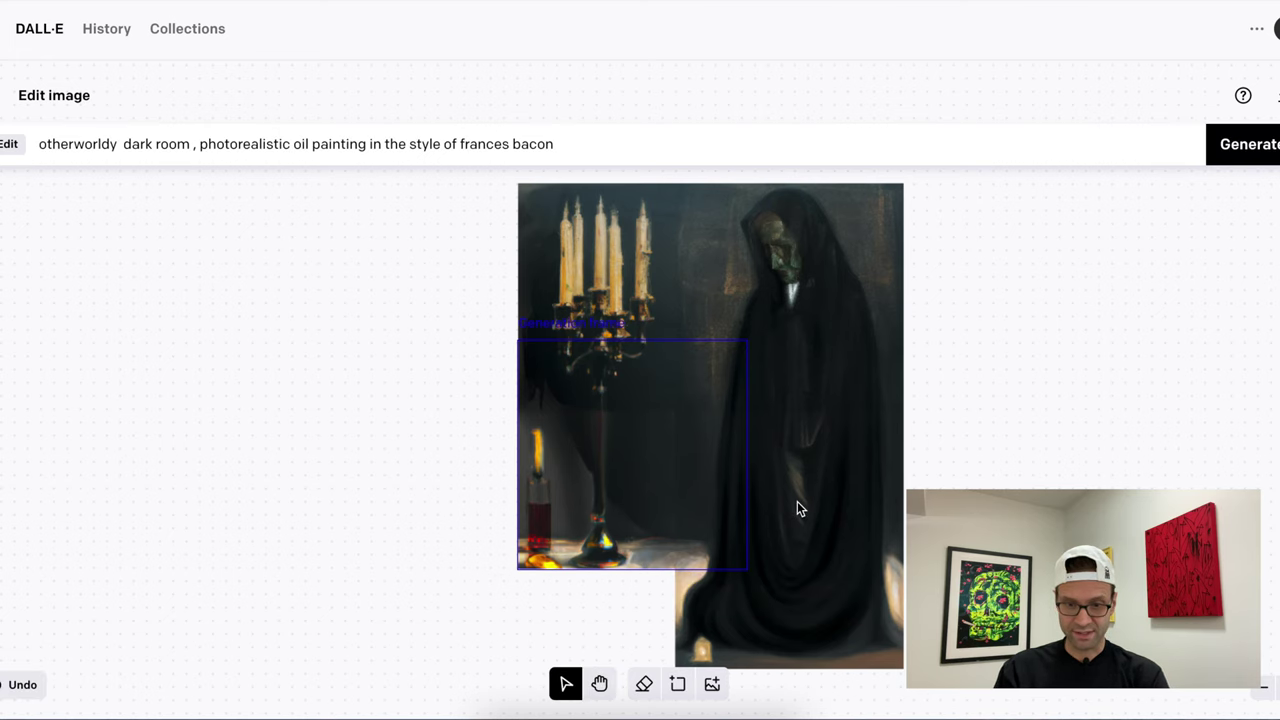
# Move the generation frame below the candlestick, browse the table variants, and keep the yellow clock one.
pyautogui.scroll(-3, 743, 375)
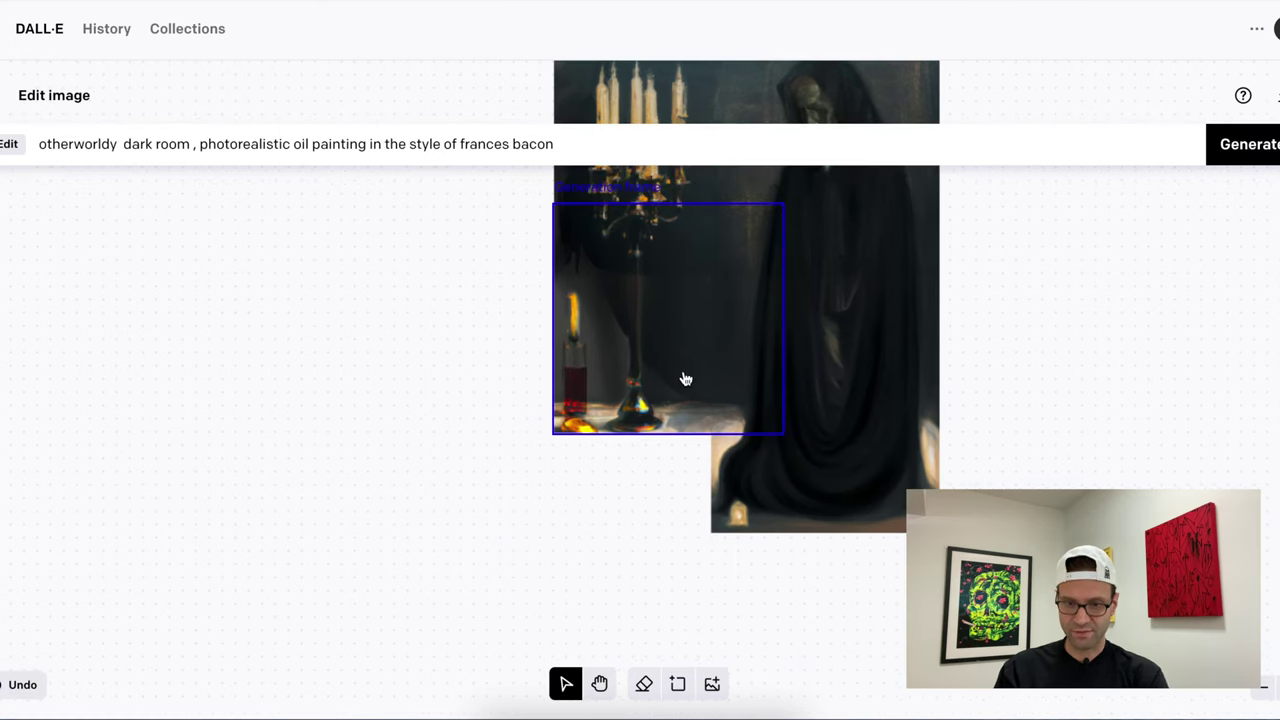
pyautogui.moveTo(686, 379); pyautogui.dragTo(686, 471)
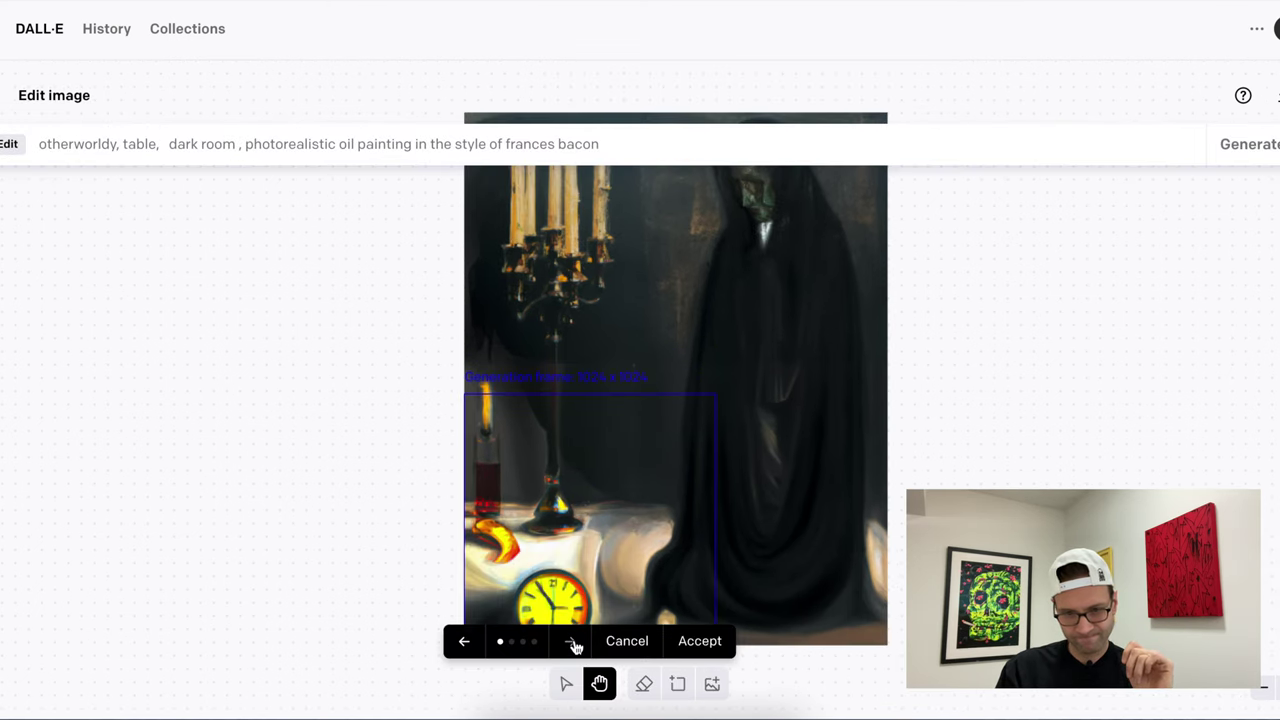
pyautogui.click(572, 642)
pyautogui.click(572, 642)
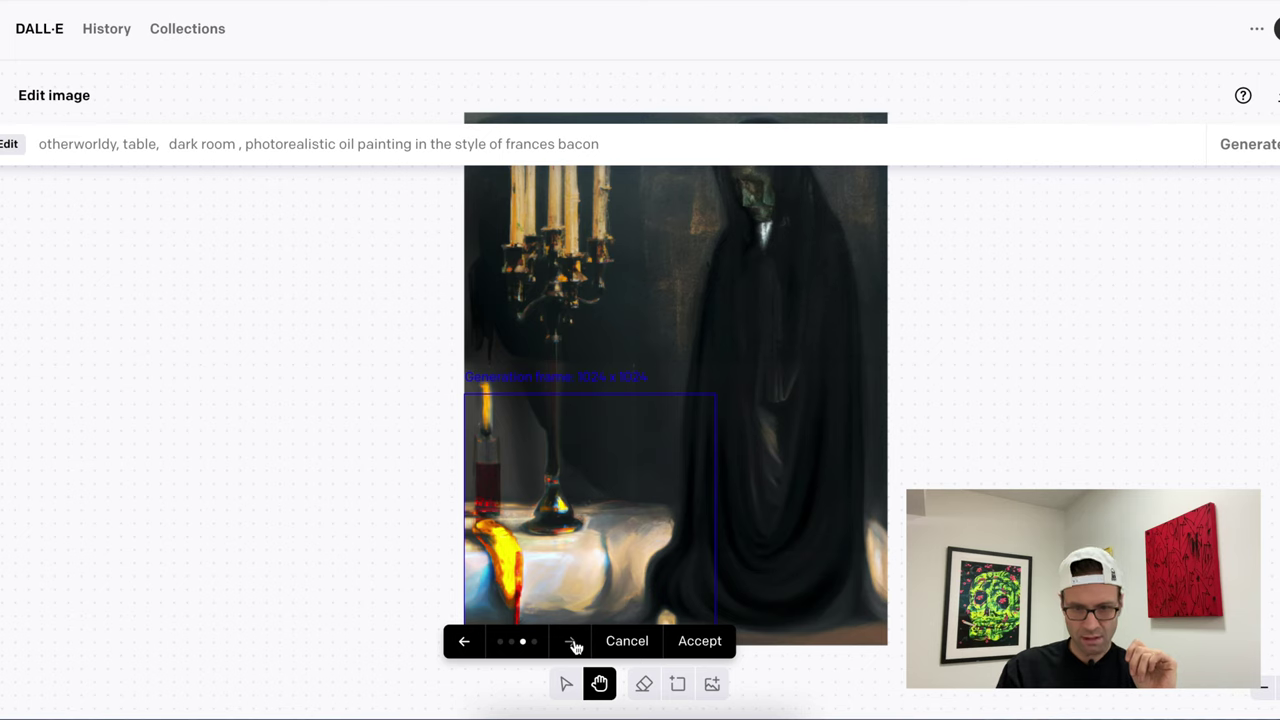
pyautogui.click(572, 642)
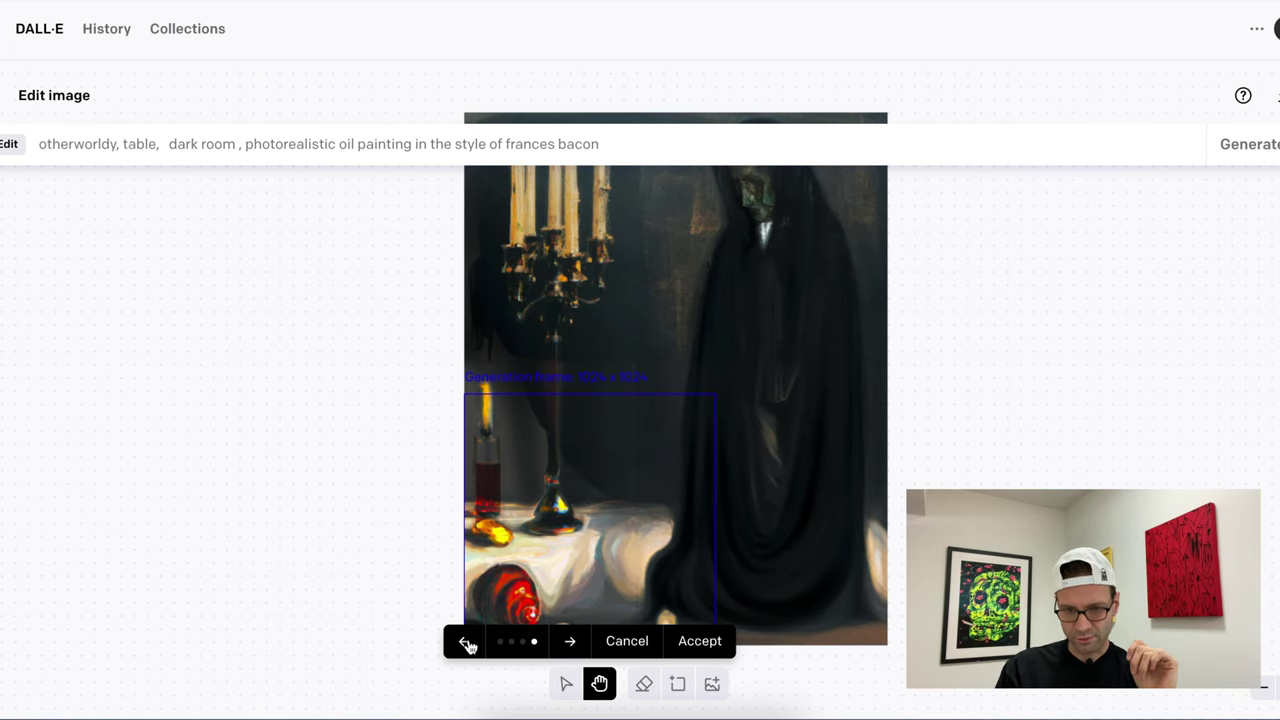
pyautogui.click(464, 641)
pyautogui.click(464, 641)
pyautogui.click(464, 641)
pyautogui.click(699, 641)
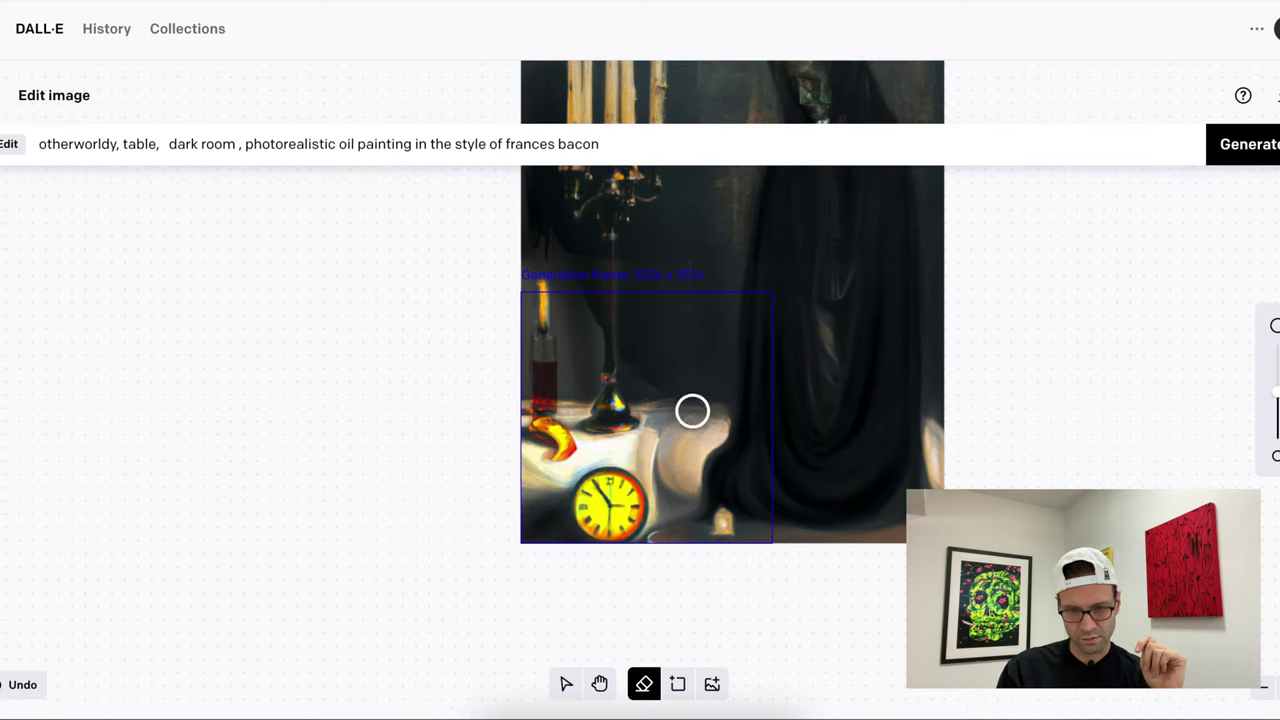
# Erase the tablecloth near the candlestick, the clock, and the lower-left table area.
pyautogui.moveTo(671, 411)
pyautogui.mouseDown()
pyautogui.moveTo(652, 546)
pyautogui.moveTo(641, 469)
pyautogui.moveTo(523, 469)
pyautogui.moveTo(650, 486)
pyautogui.moveTo(627, 548)
pyautogui.moveTo(527, 535)
pyautogui.moveTo(541, 488)
pyautogui.moveTo(604, 478)
pyautogui.moveTo(641, 505)
pyautogui.moveTo(606, 520)
pyautogui.moveTo(552, 512)
pyautogui.moveTo(611, 513)
pyautogui.mouseUp()
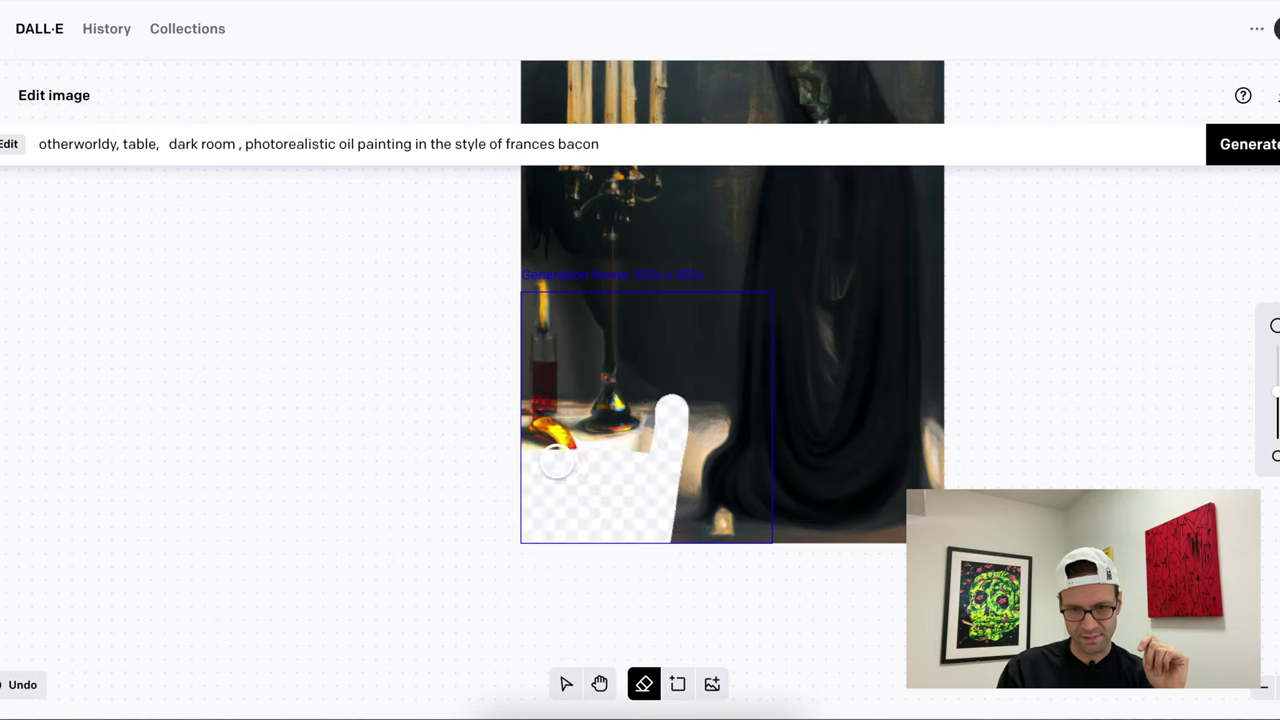
pyautogui.moveTo(560, 470); pyautogui.dragTo(548, 434)
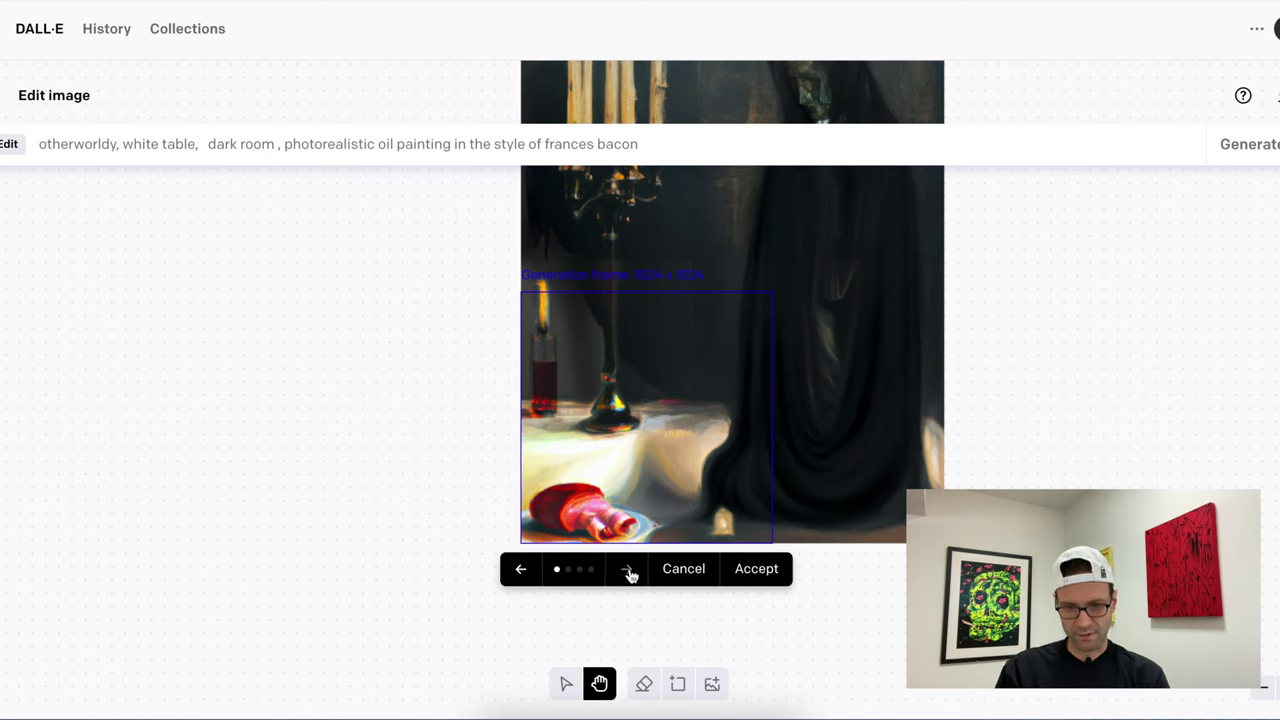
# Compare the four white-tablecloth variants and keep the fourth one.
pyautogui.click(628, 570)
pyautogui.click(628, 570)
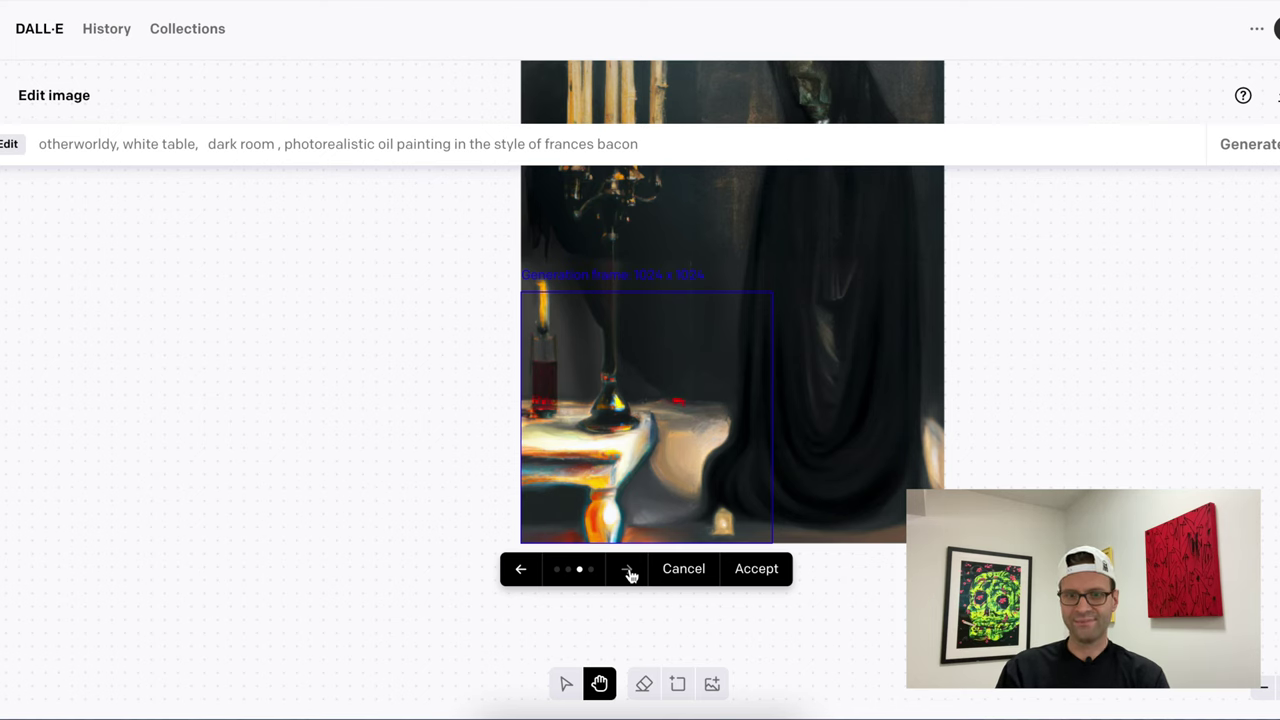
pyautogui.click(628, 570)
pyautogui.scroll(2, 1145, 385)
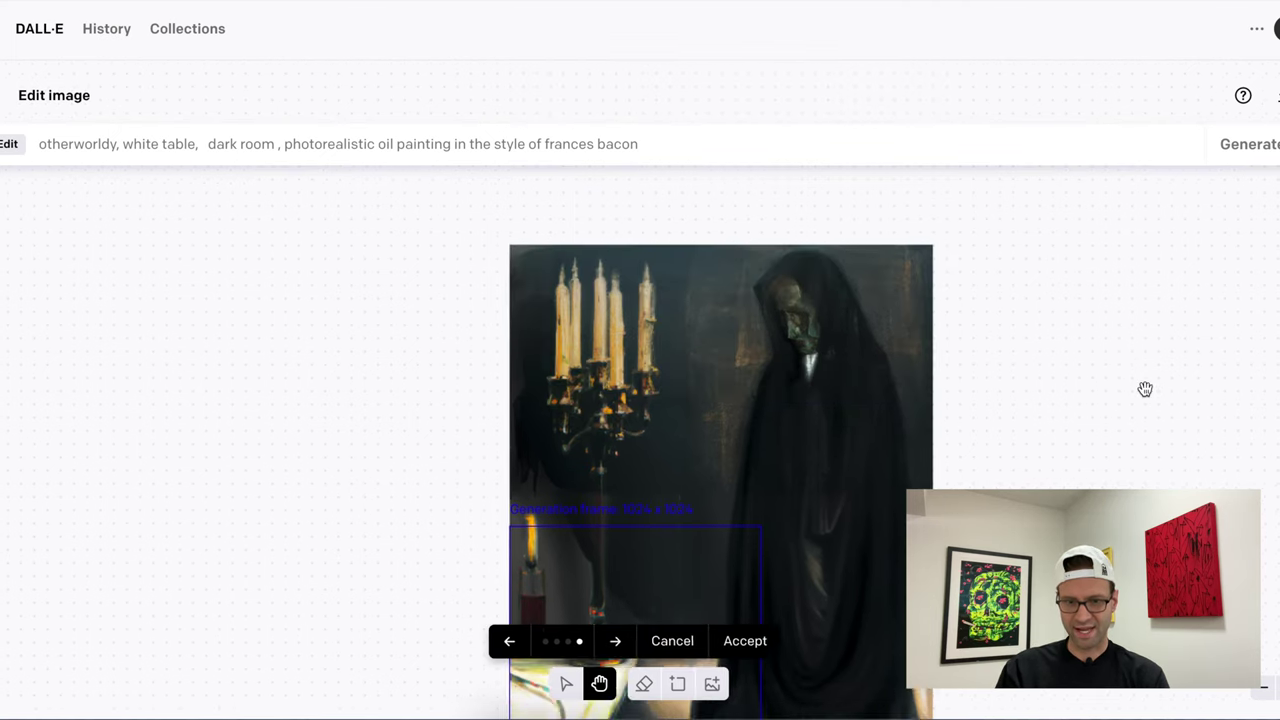
pyautogui.scroll(-3, 1145, 389)
pyautogui.scroll(3, 1145, 389)
pyautogui.scroll(-2, 1145, 389)
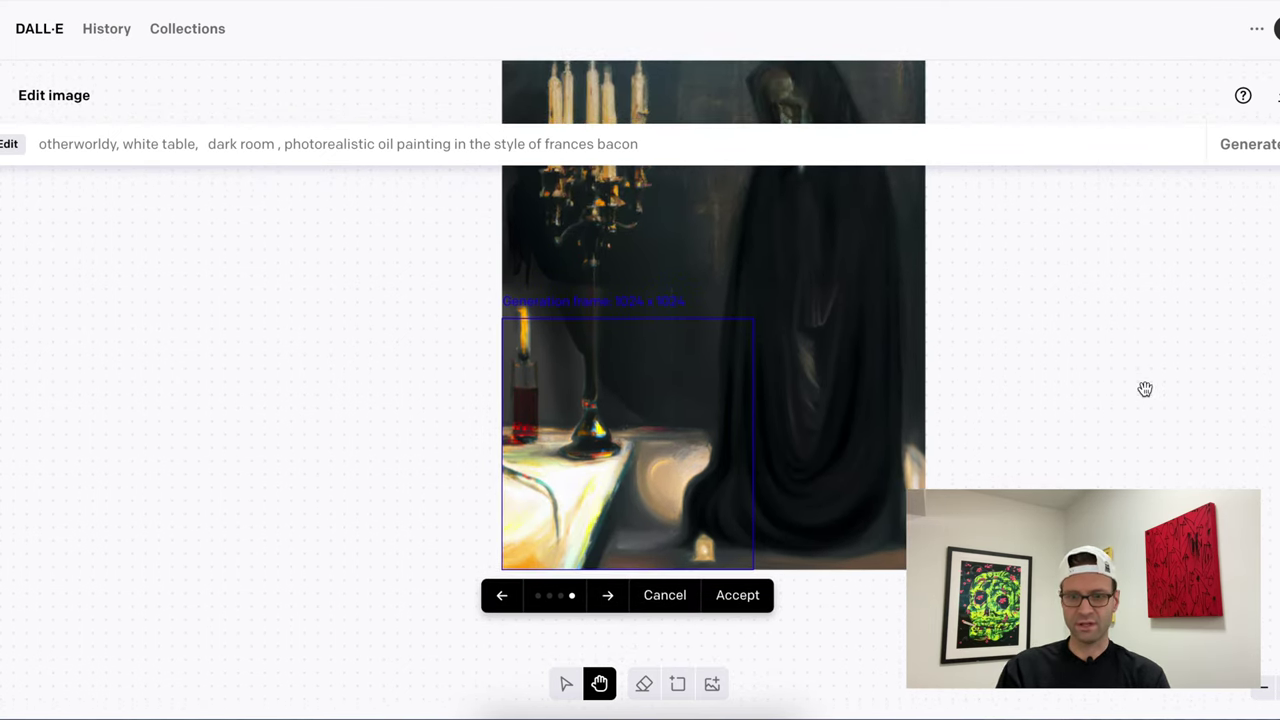
pyautogui.scroll(1, 1145, 389)
pyautogui.scroll(-3, 1145, 389)
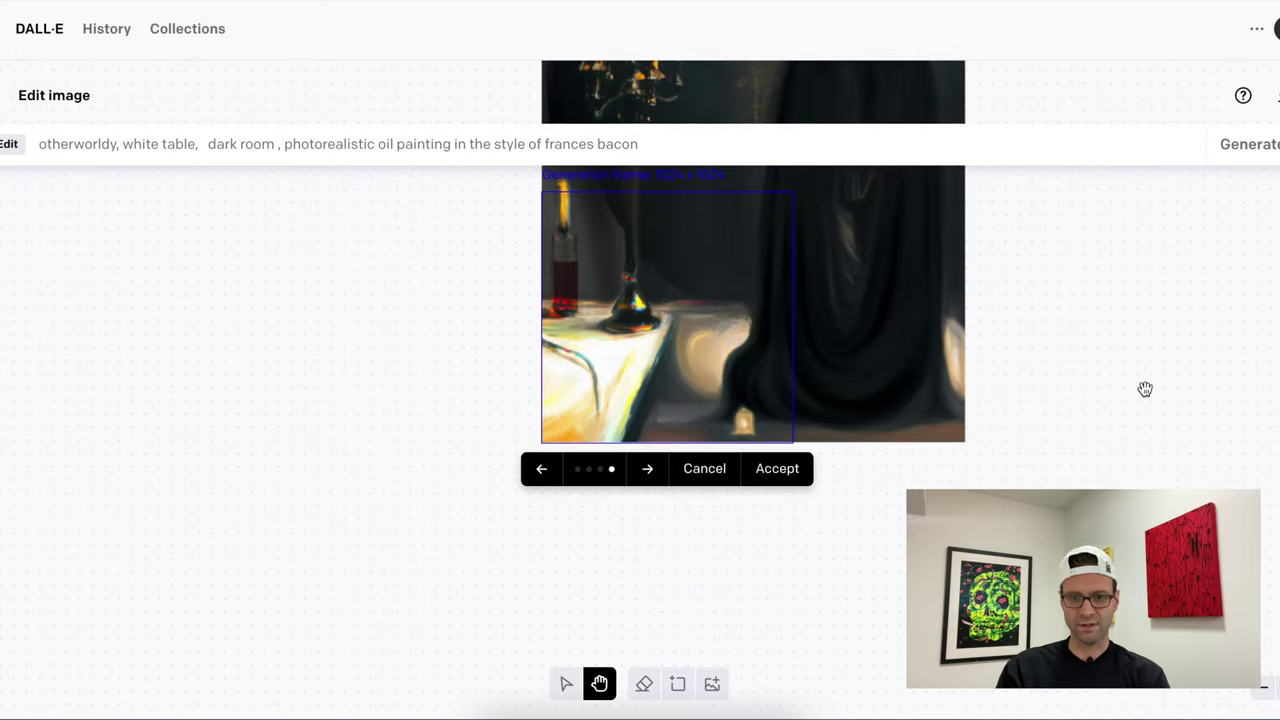
pyautogui.press('Return')
# Switch to panning and move the canvas view to the right.
pyautogui.scroll(1, 1107, 437)
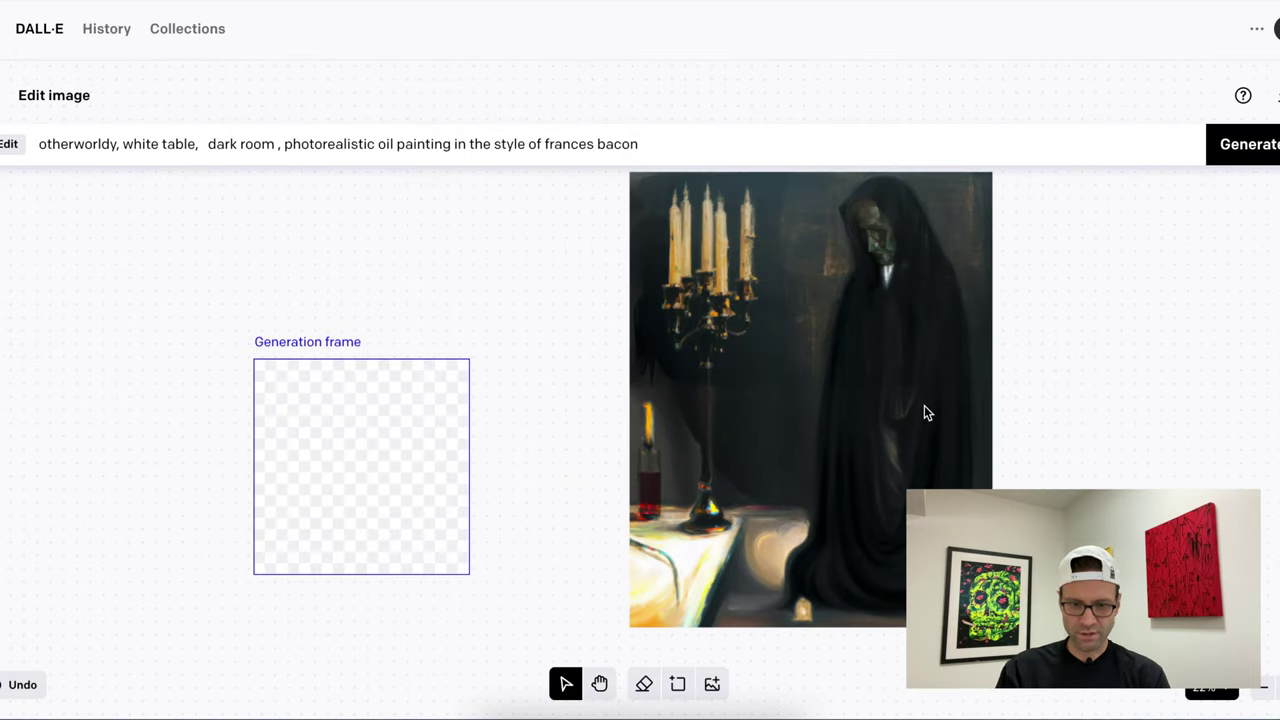
pyautogui.click(600, 684)
pyautogui.hscroll(2, 677, 340)
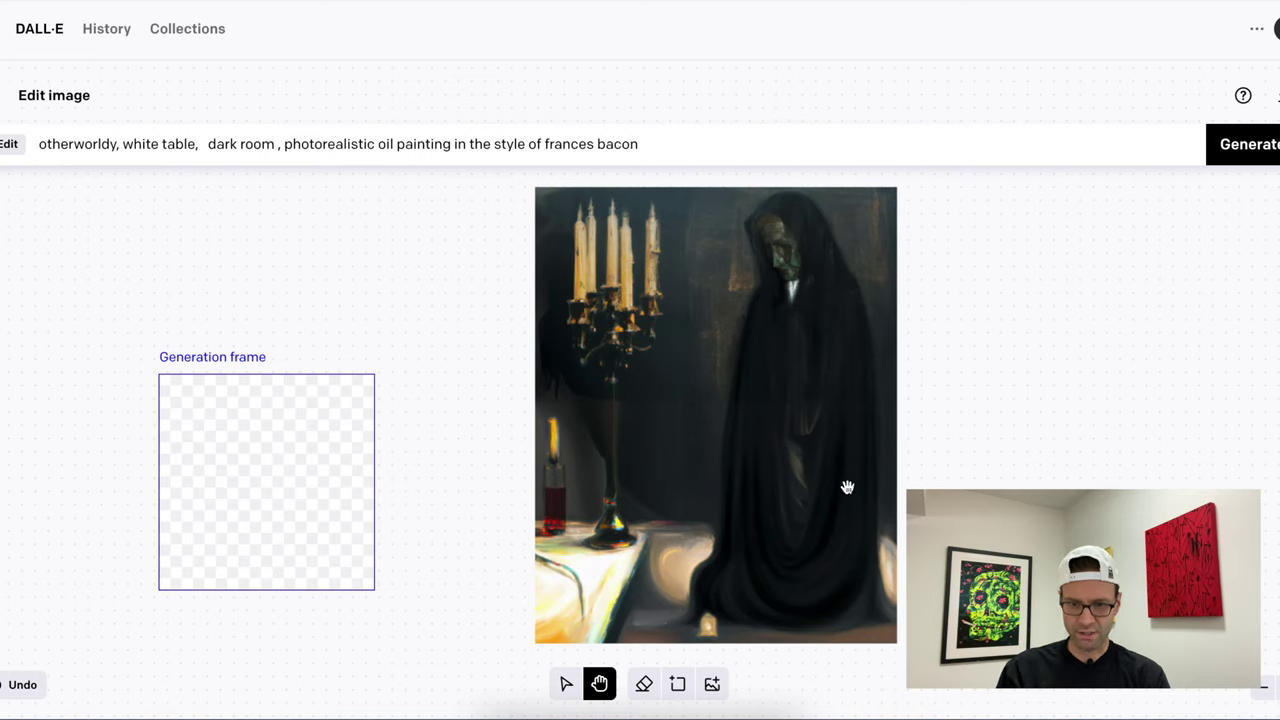
# Add a generation frame to the upper right, review the four angel variants, and discard them.
pyautogui.click(681, 684)
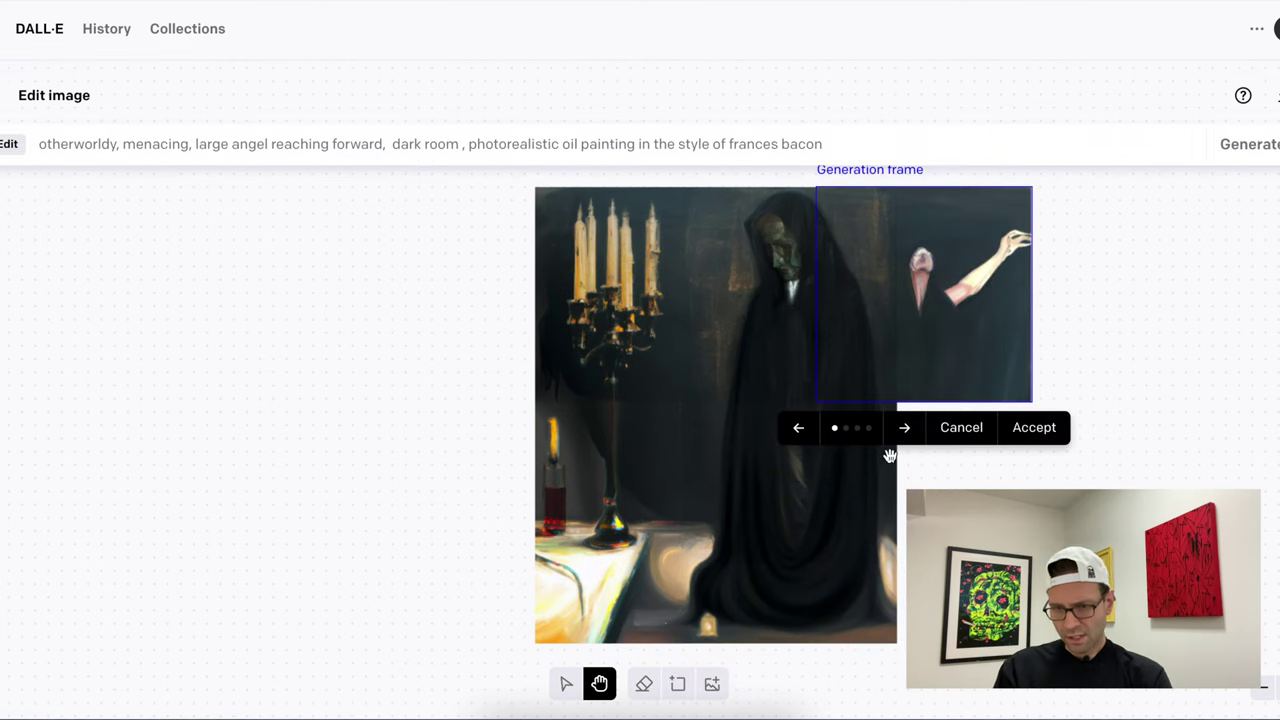
pyautogui.click(905, 430)
pyautogui.click(905, 432)
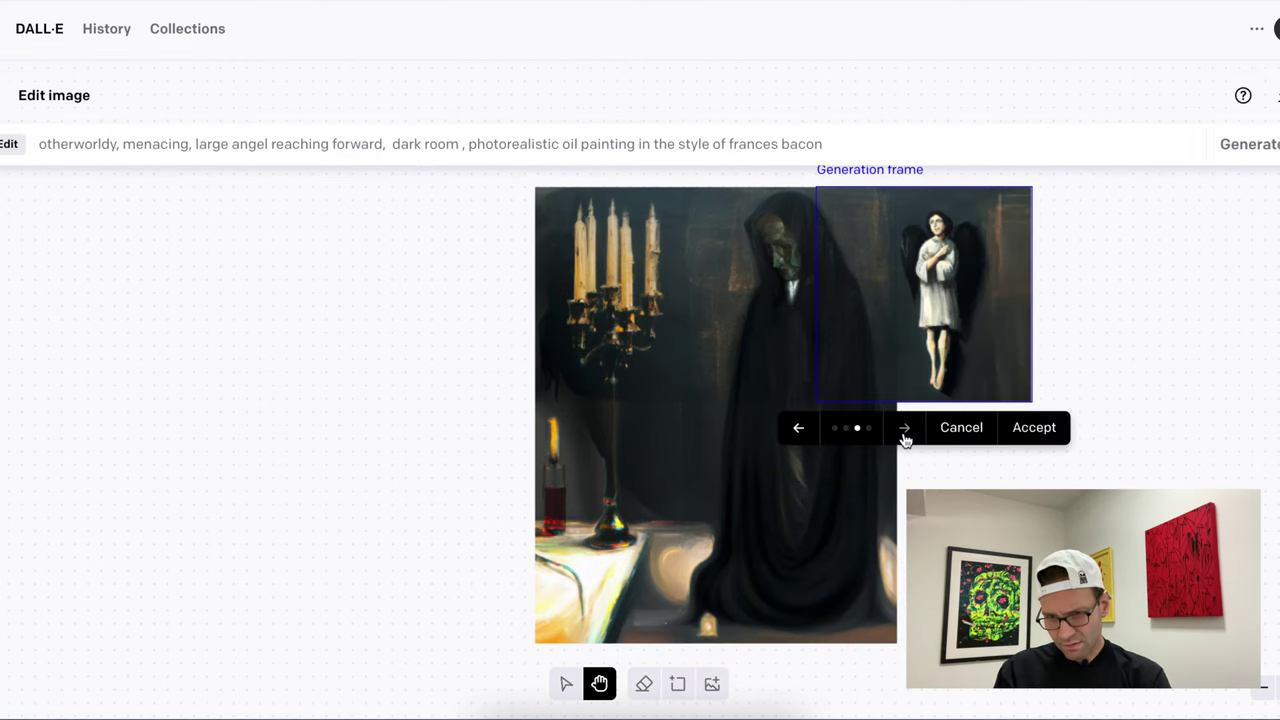
pyautogui.click(905, 432)
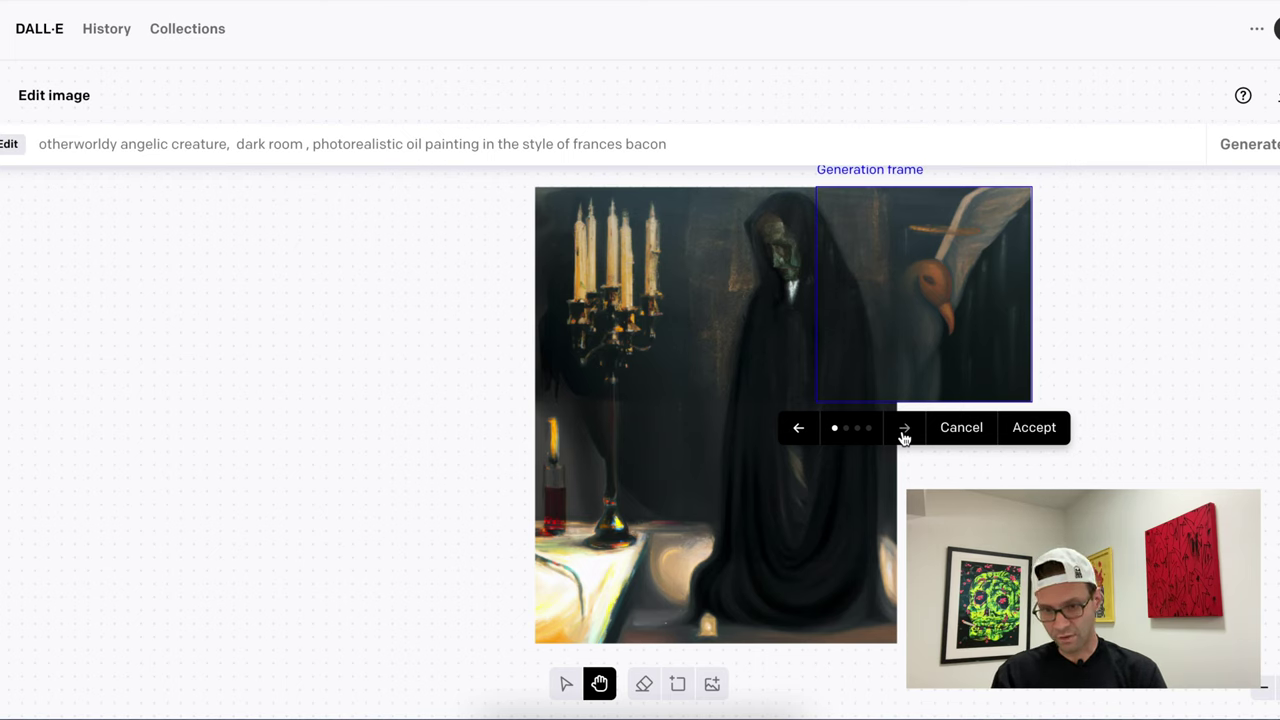
pyautogui.click(904, 432)
pyautogui.click(904, 432)
pyautogui.click(904, 432)
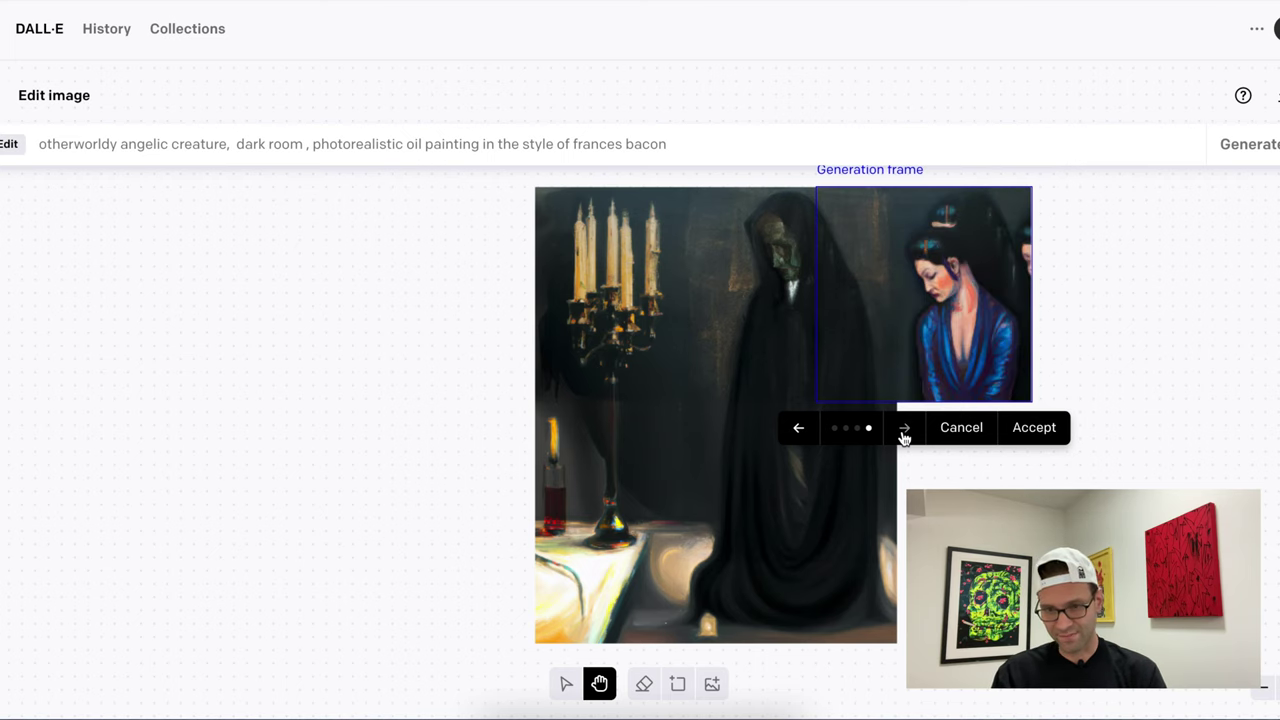
pyautogui.click(800, 436)
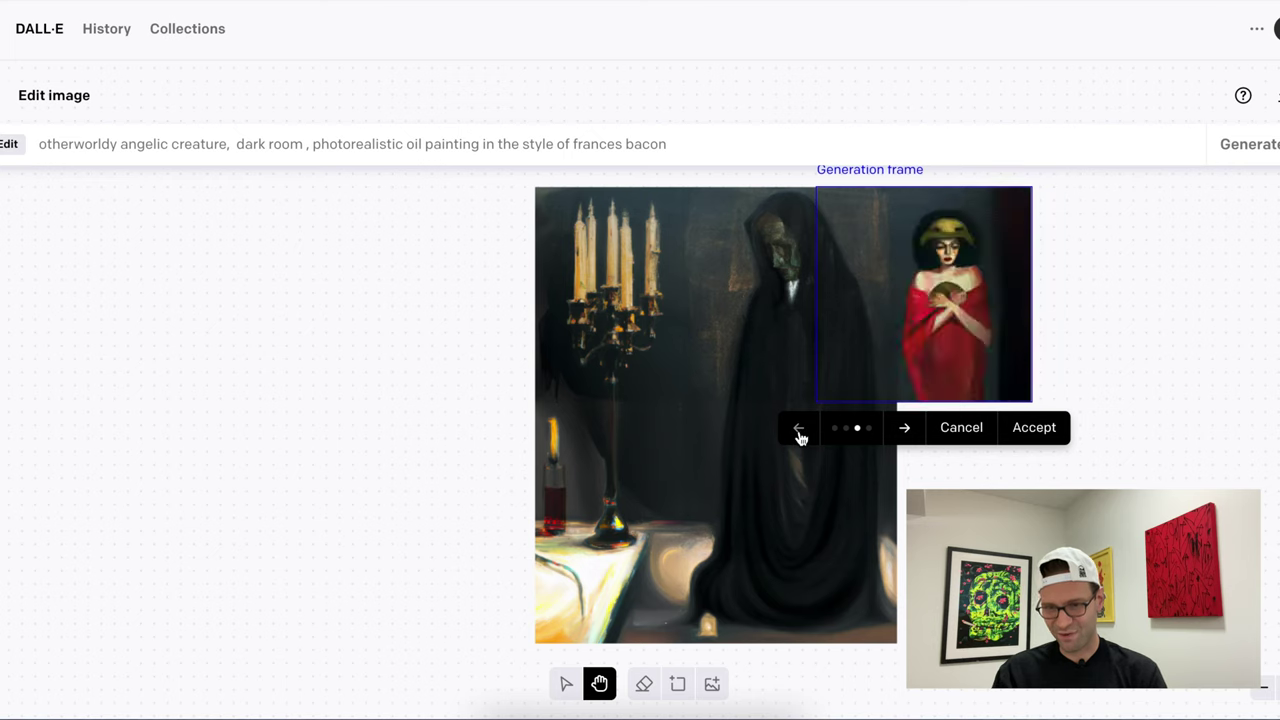
pyautogui.click(800, 436)
pyautogui.click(800, 436)
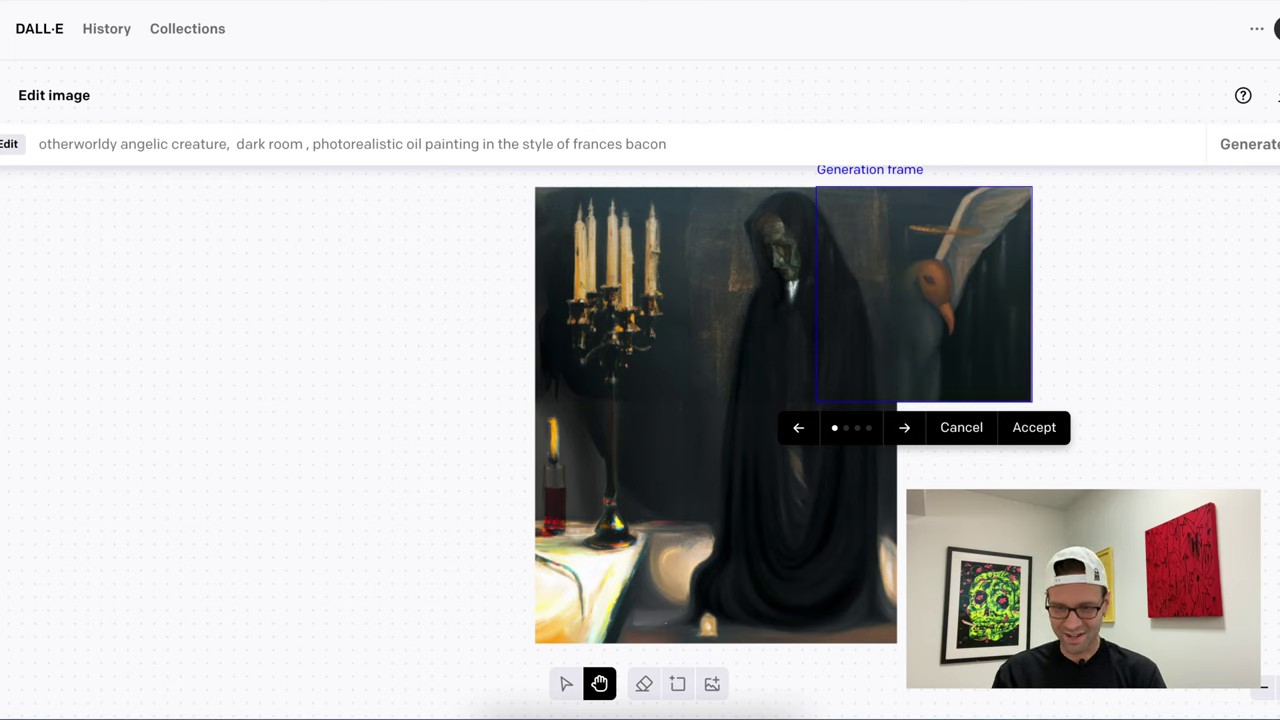
pyautogui.press('Escape')
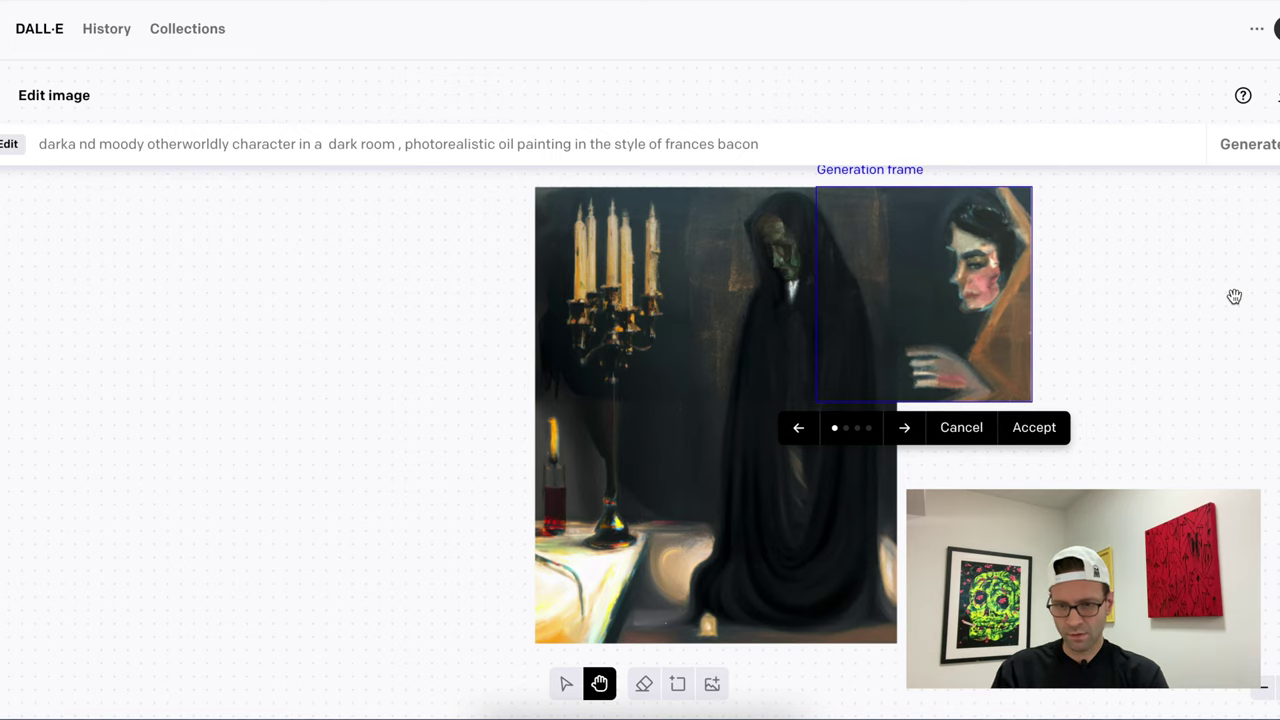
# Browse the four new variants showing a lit window with a ghostly figure.
pyautogui.click(905, 430)
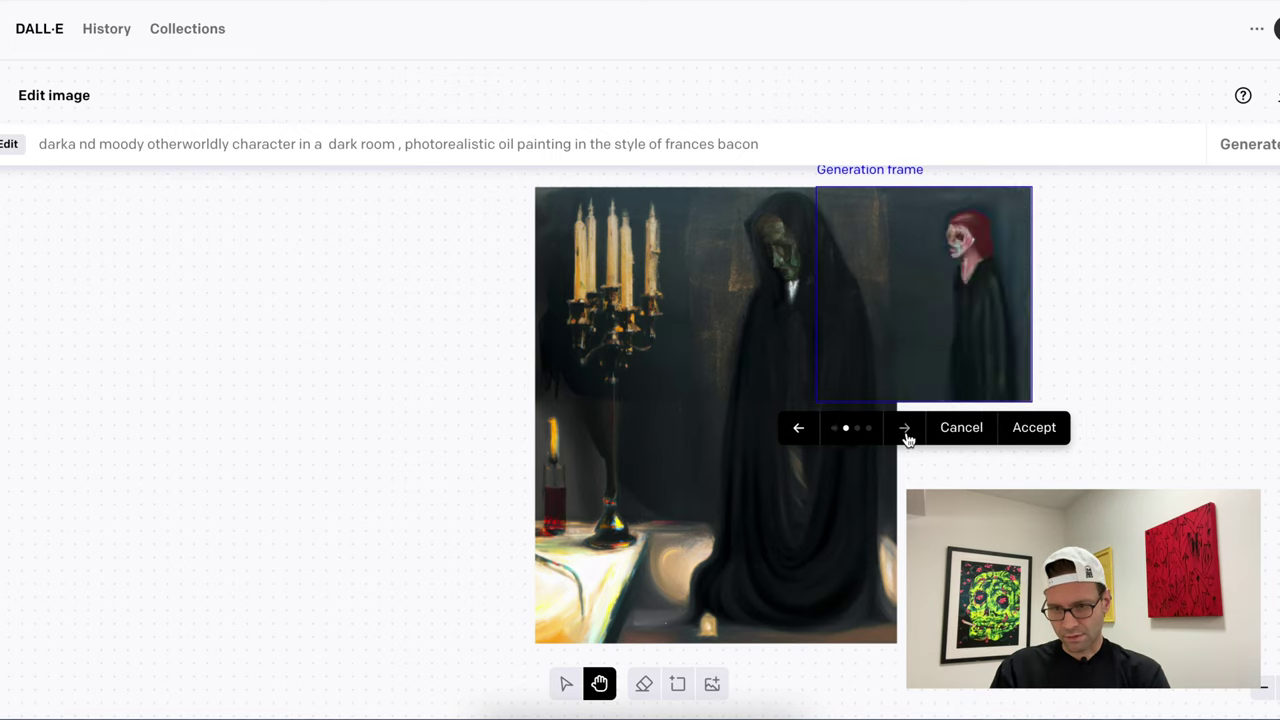
pyautogui.click(905, 430)
pyautogui.click(905, 430)
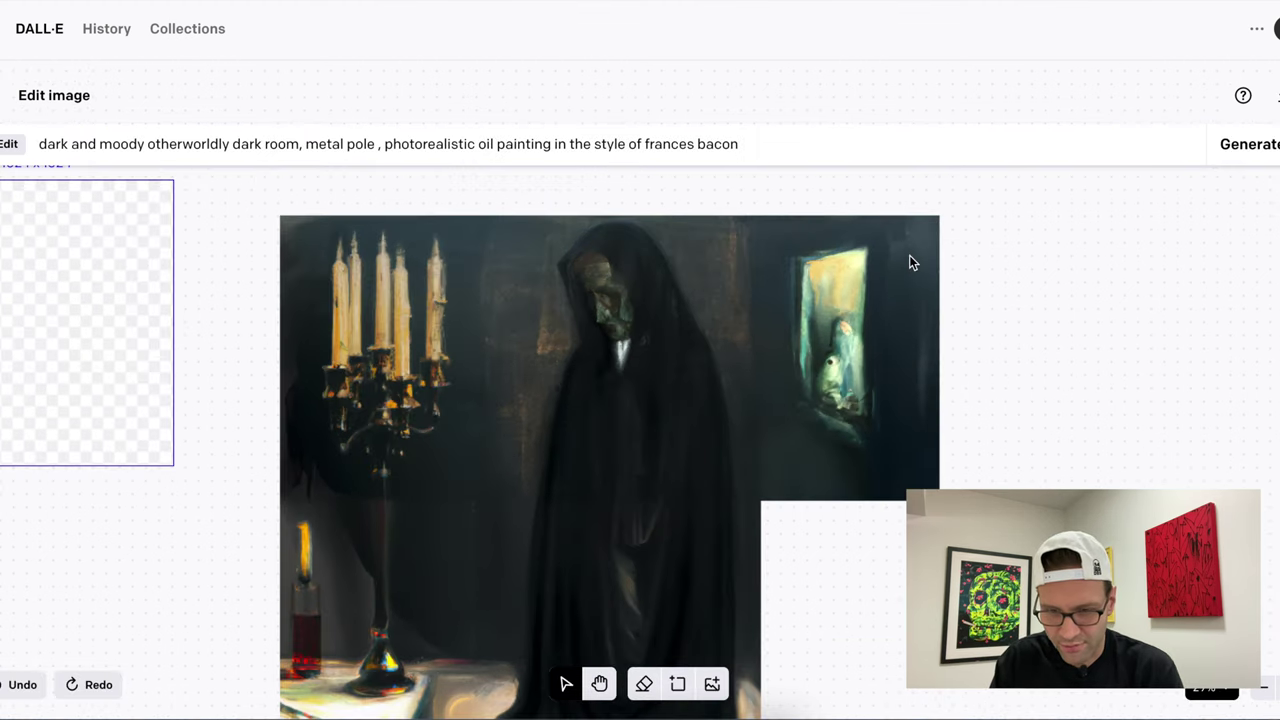
# Fill the lower-right area below the doorway and accept the first dark-drapery variant.
pyautogui.scroll(-3, 912, 262)
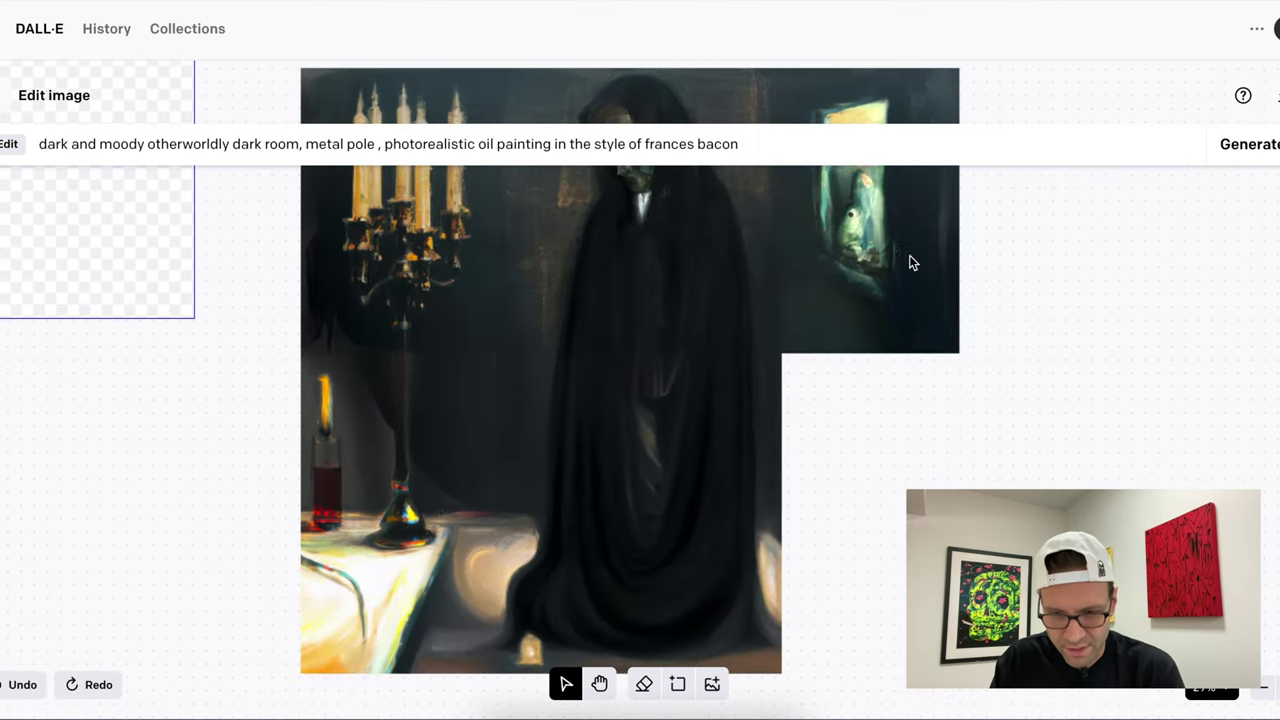
pyautogui.moveTo(563, 686)
pyautogui.click(677, 684)
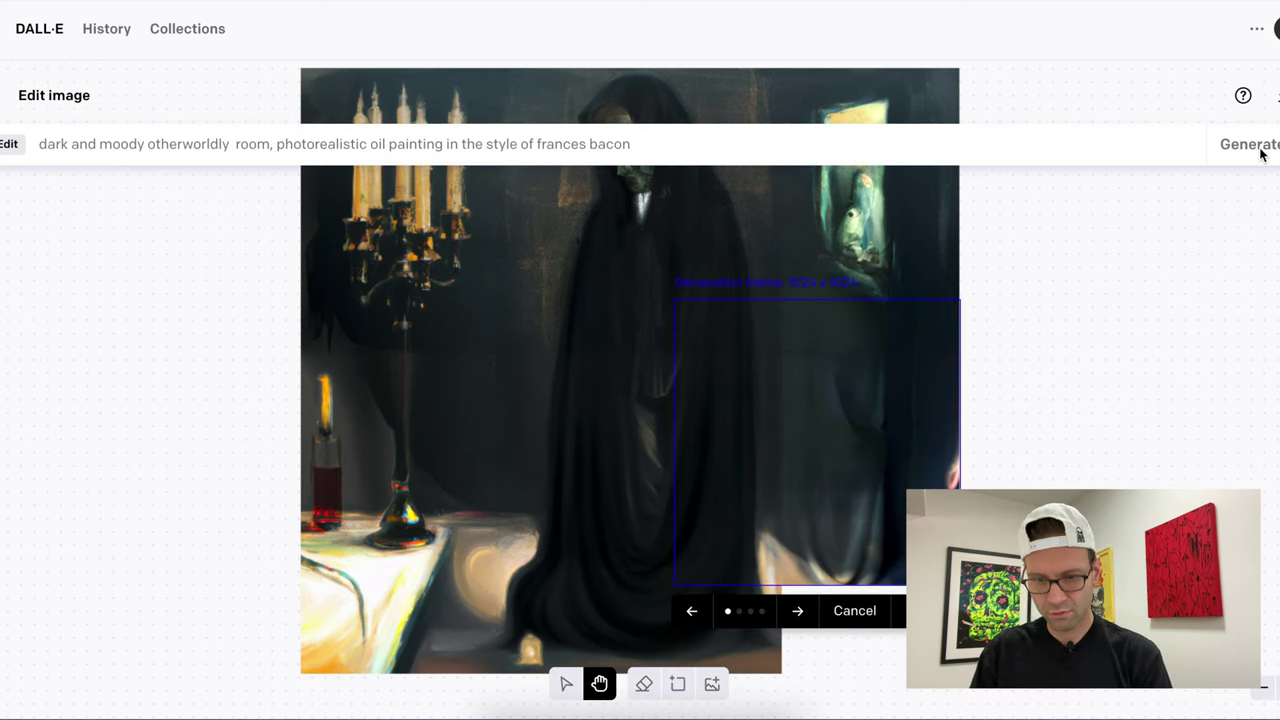
pyautogui.click(797, 612)
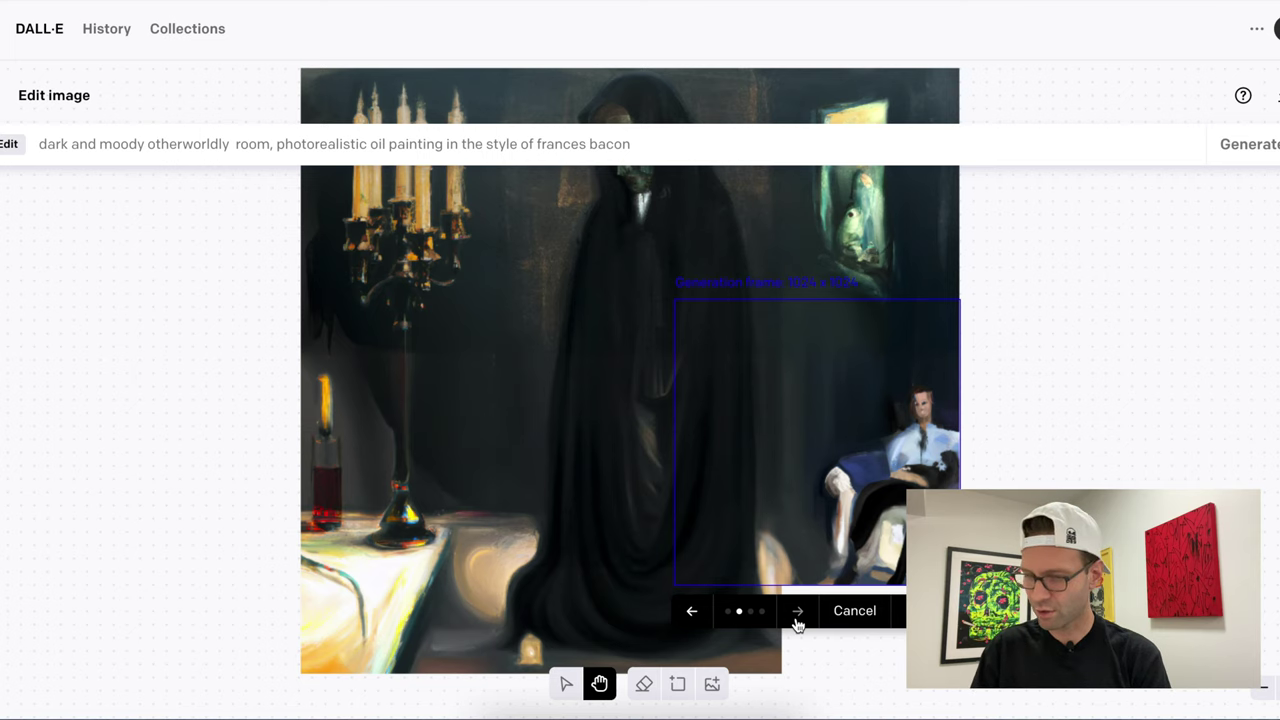
pyautogui.click(797, 612)
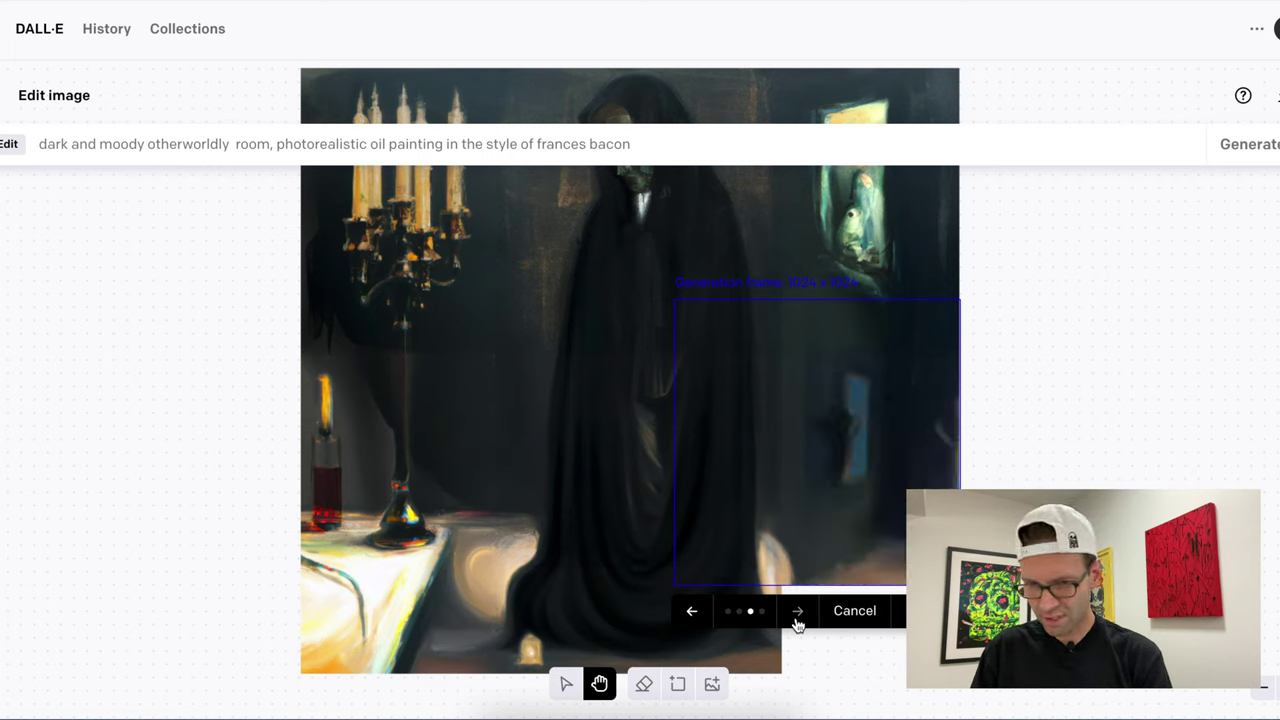
pyautogui.click(797, 612)
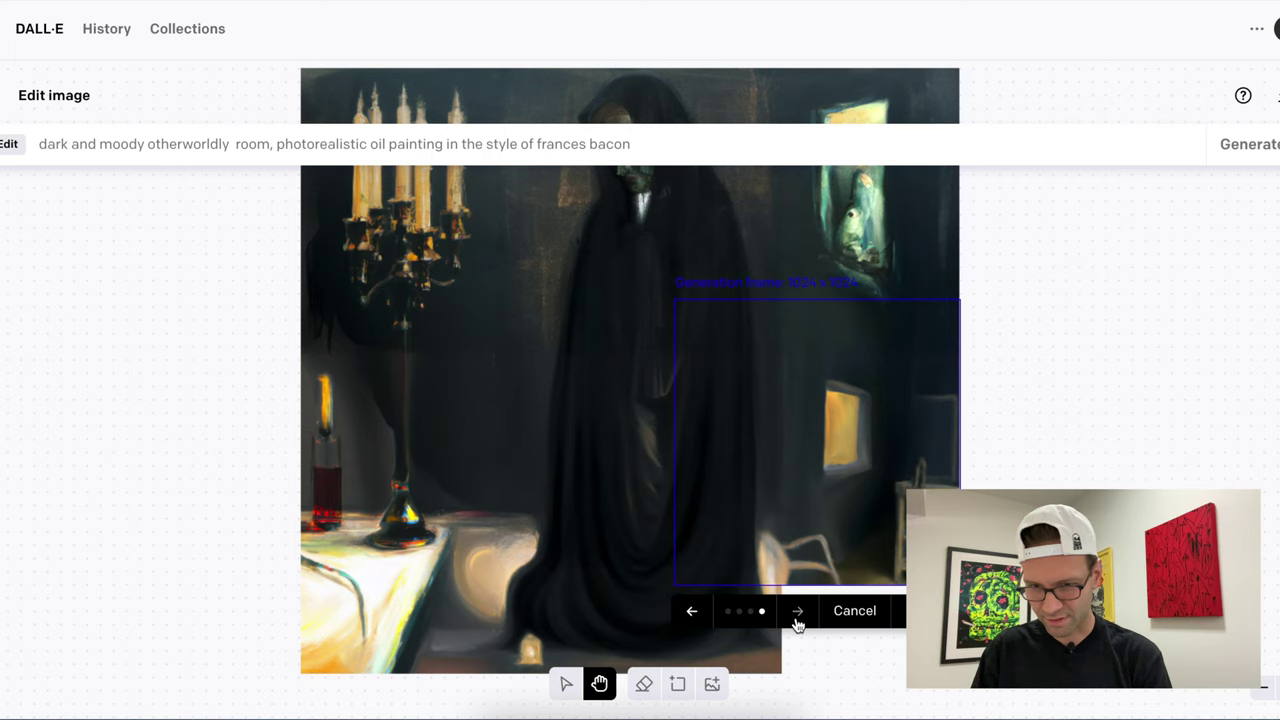
pyautogui.click(692, 614)
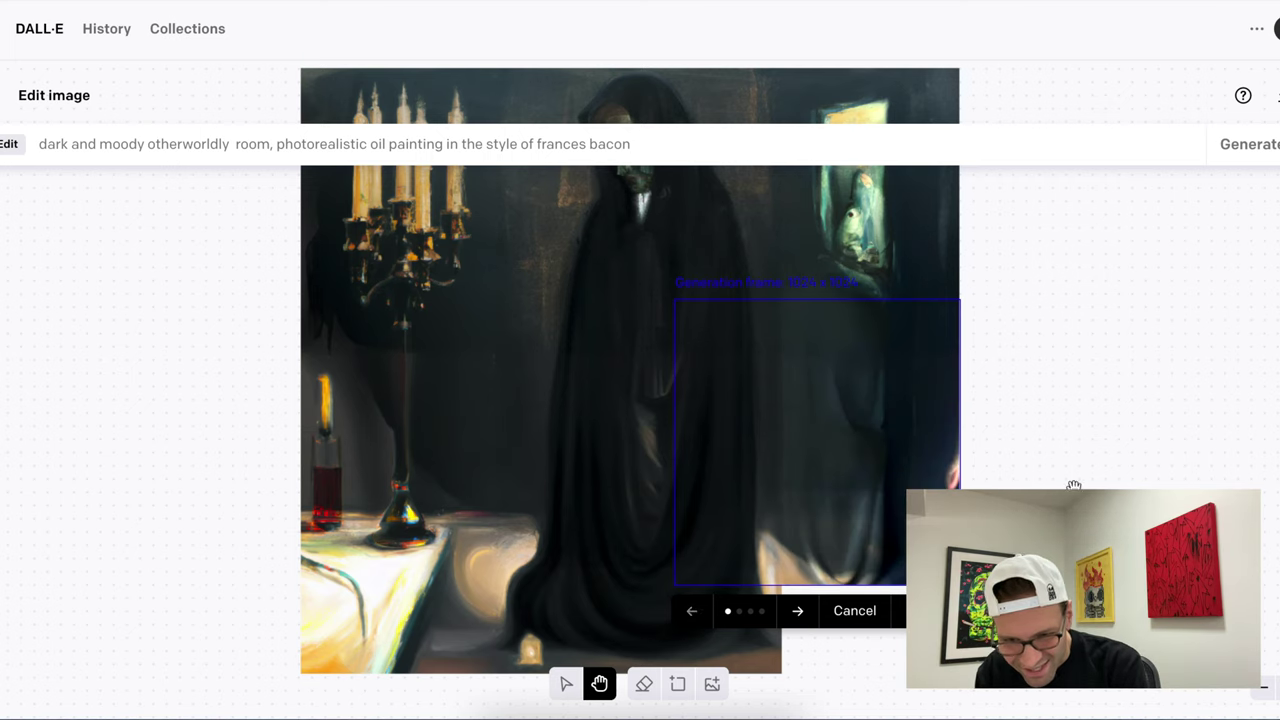
pyautogui.hscroll(-3, 1181, 430)
pyautogui.click(945, 605)
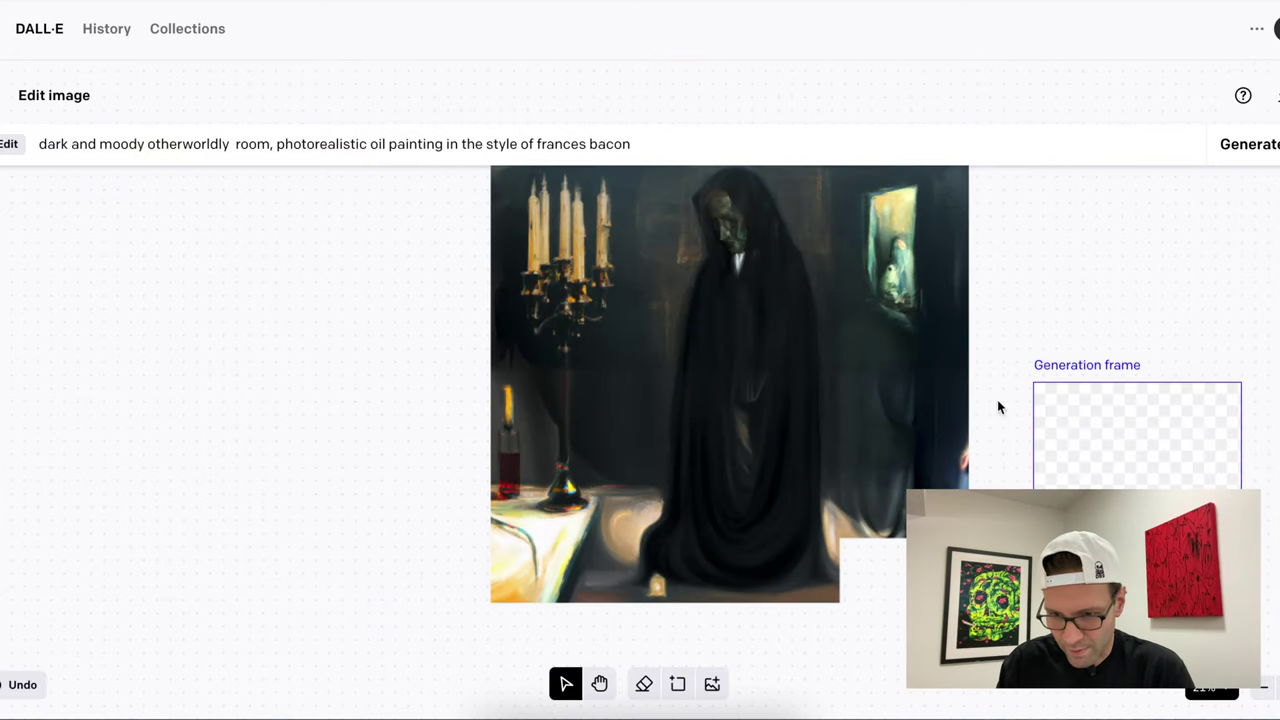
# Fill the bottom-right corner gap and accept the second dark-drapery variant.
pyautogui.moveTo(1074, 477); pyautogui.dragTo(829, 459)
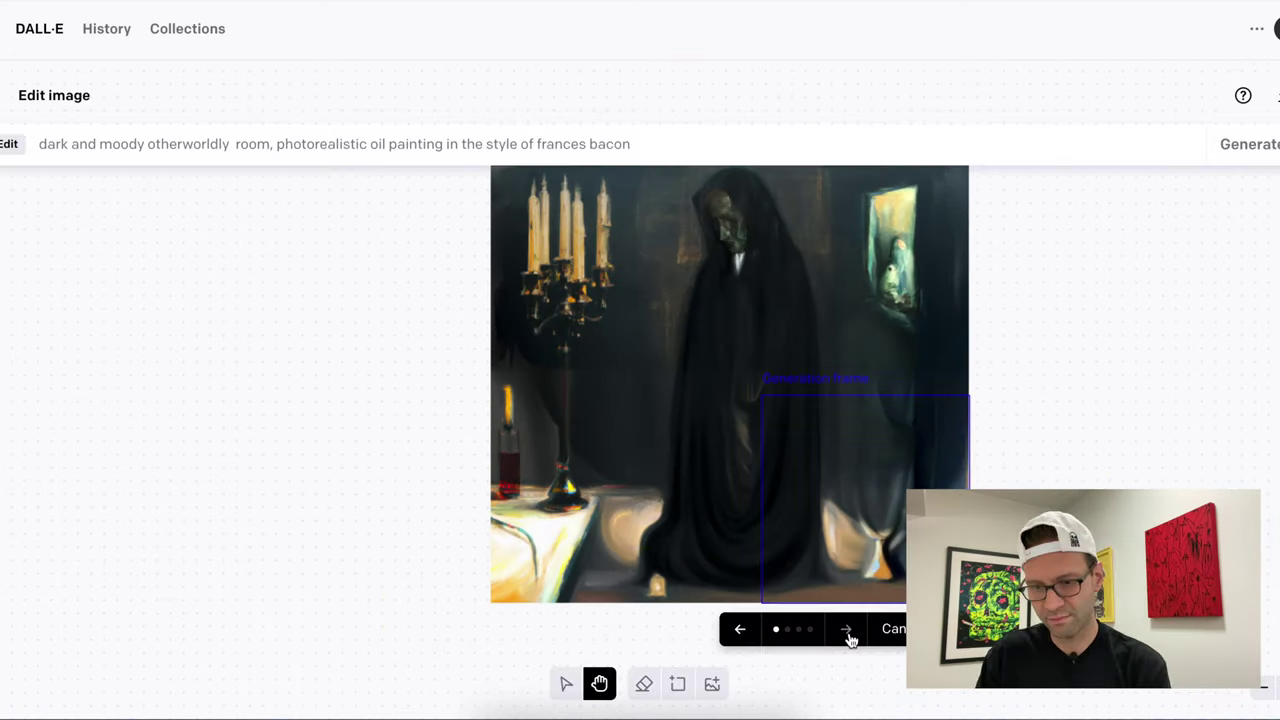
pyautogui.click(846, 630)
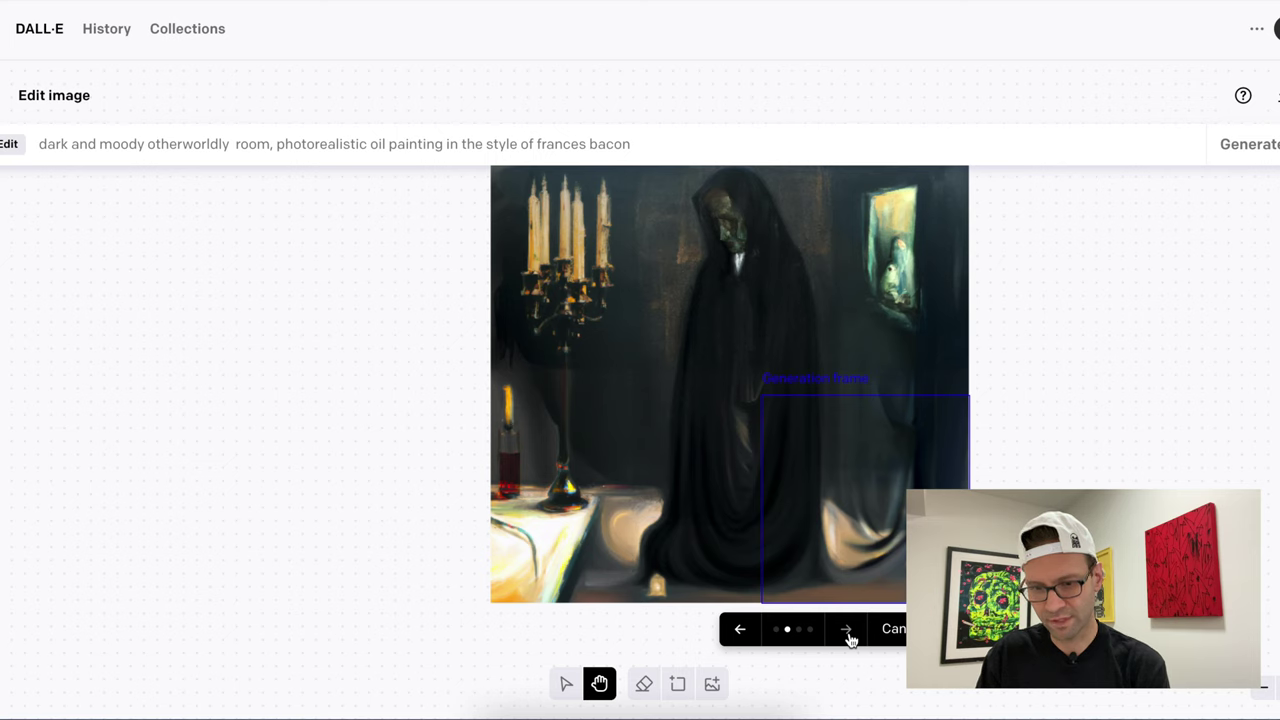
pyautogui.click(846, 630)
pyautogui.click(847, 632)
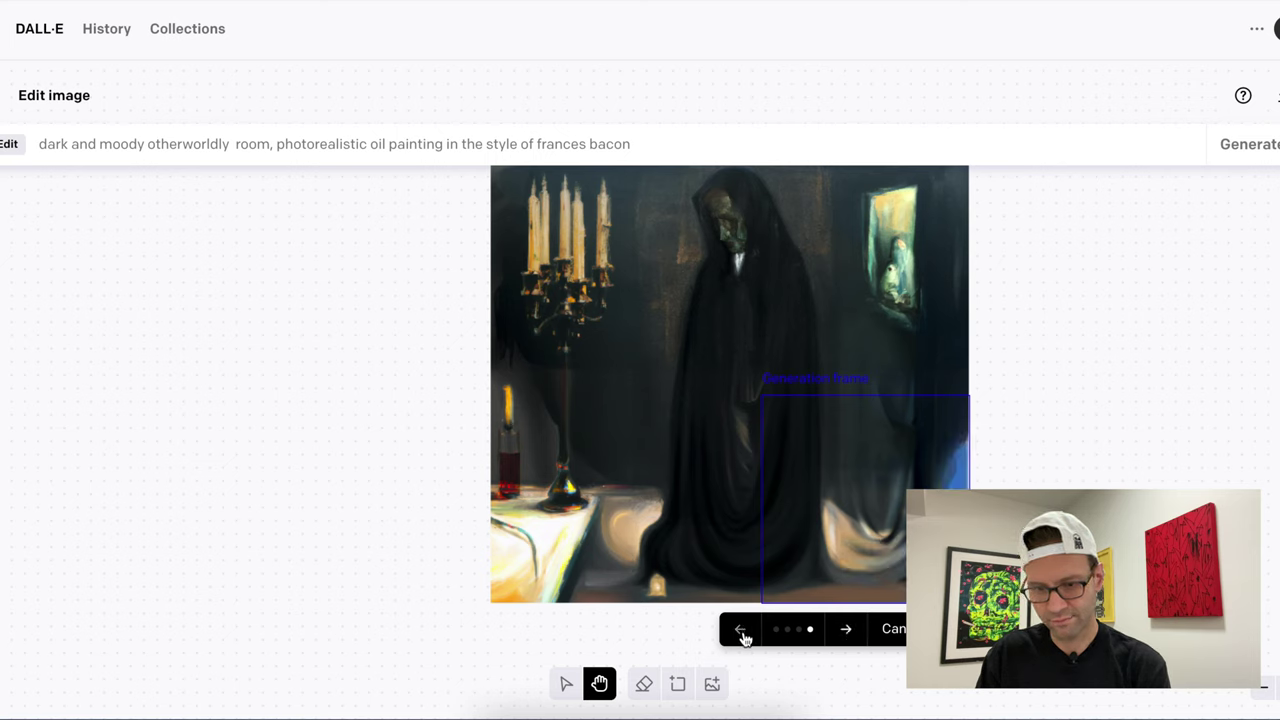
pyautogui.click(741, 632)
pyautogui.click(741, 632)
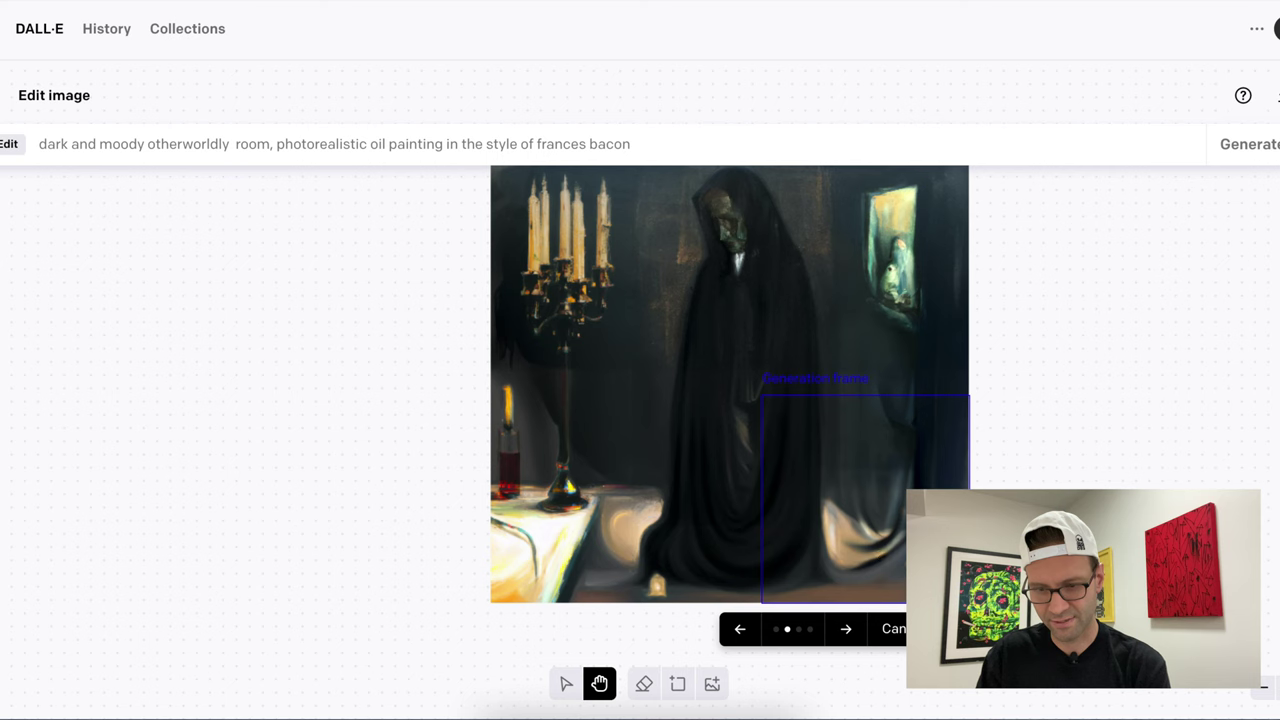
pyautogui.click(940, 628)
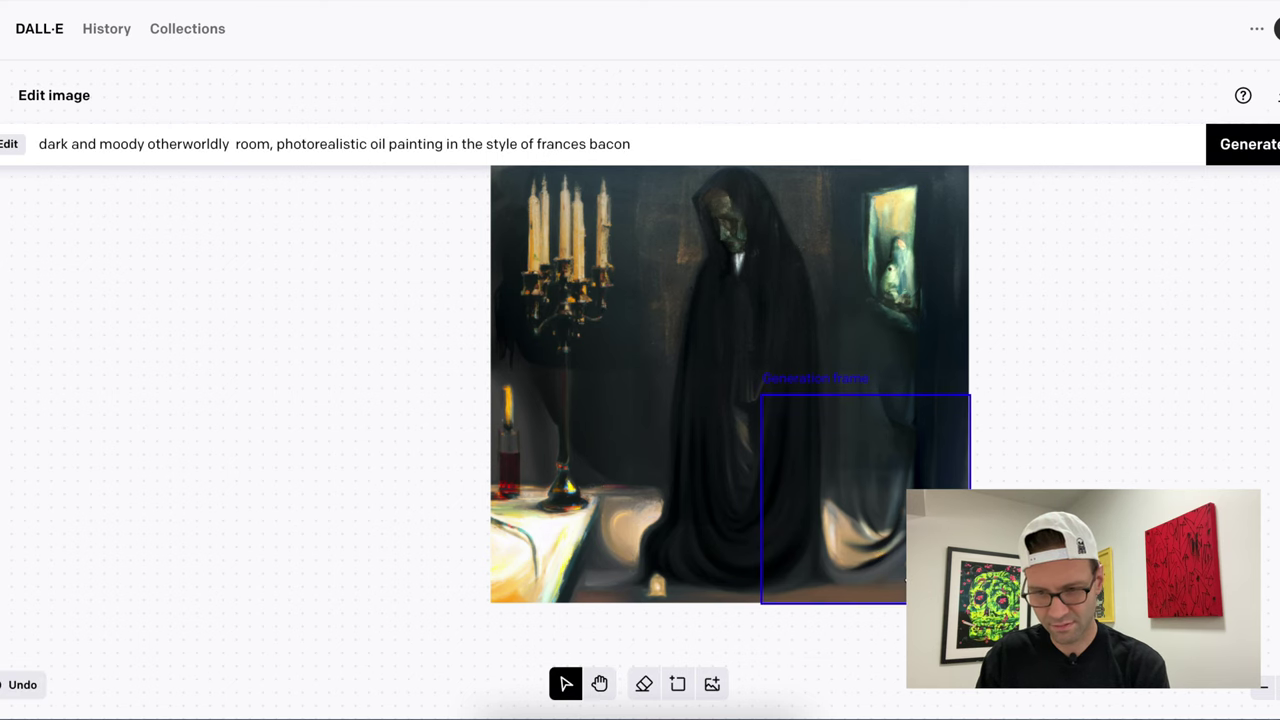
# Zoom in and out to inspect the completed rectangular painting.
pyautogui.scroll(3, 902, 570)
pyautogui.scroll(5, 902, 570)
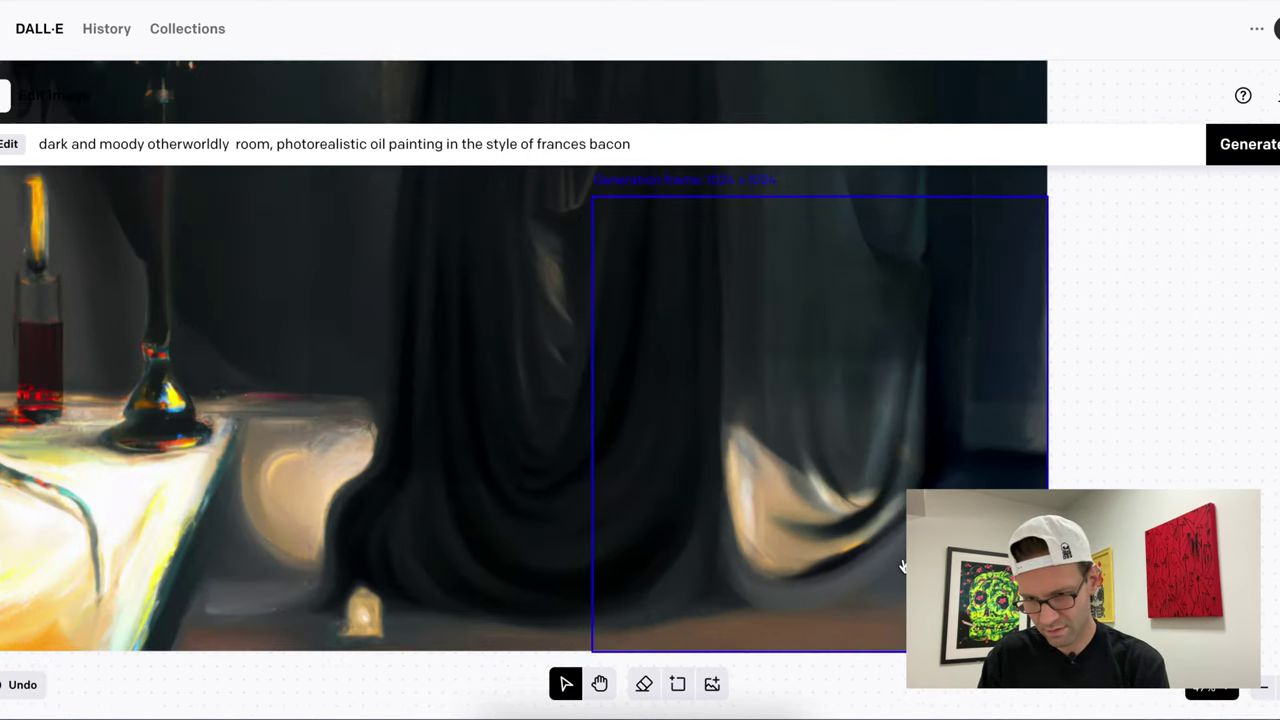
pyautogui.scroll(-8, 1067, 428)
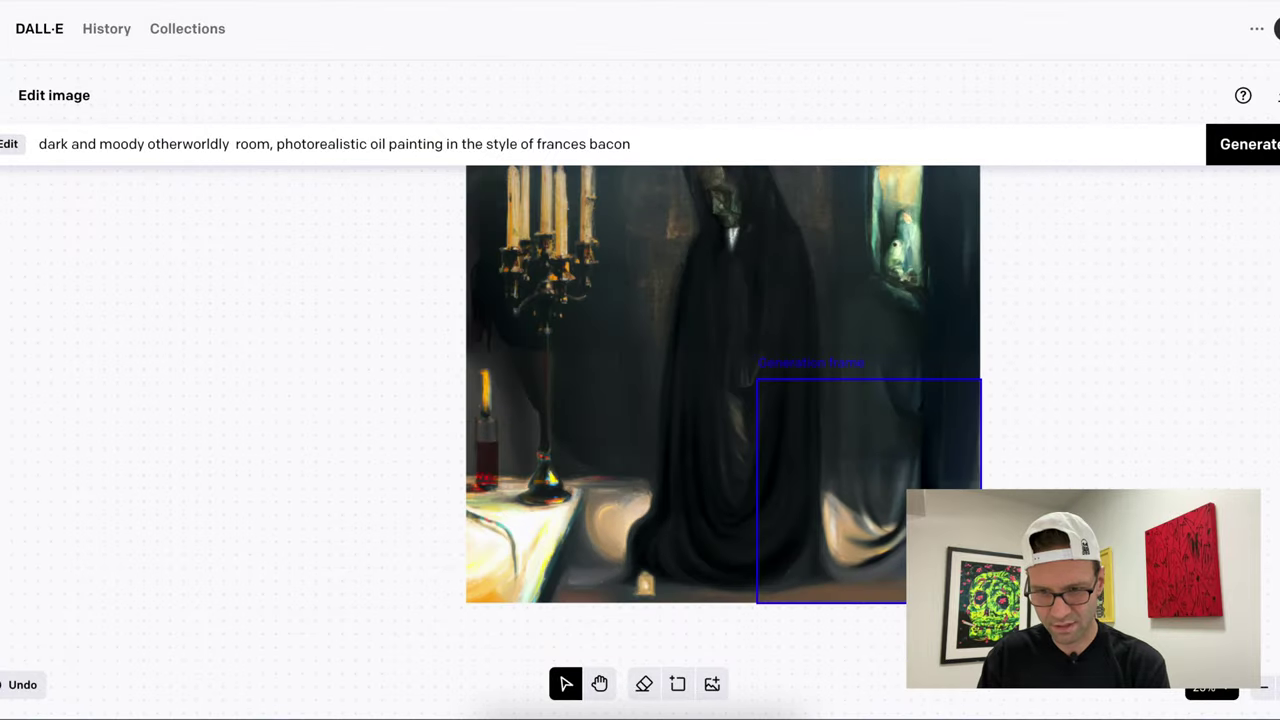
pyautogui.scroll(5, 1066, 428)
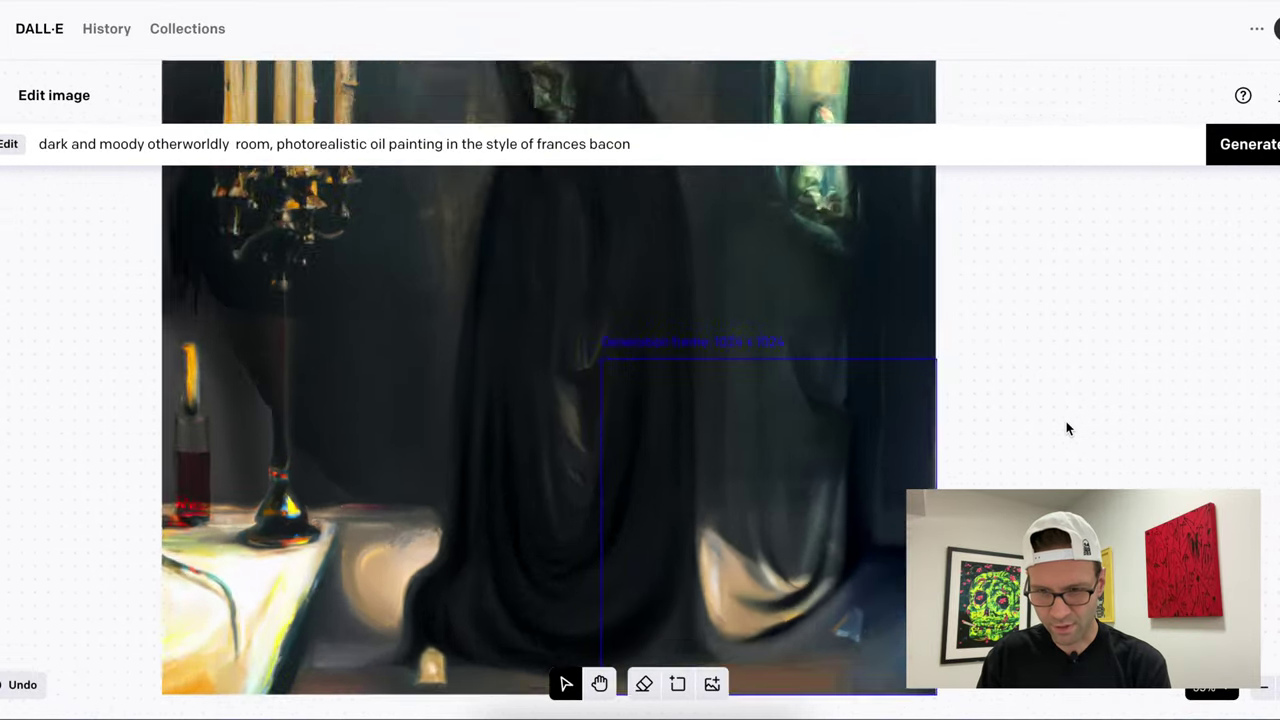
pyautogui.scroll(-4, 1066, 428)
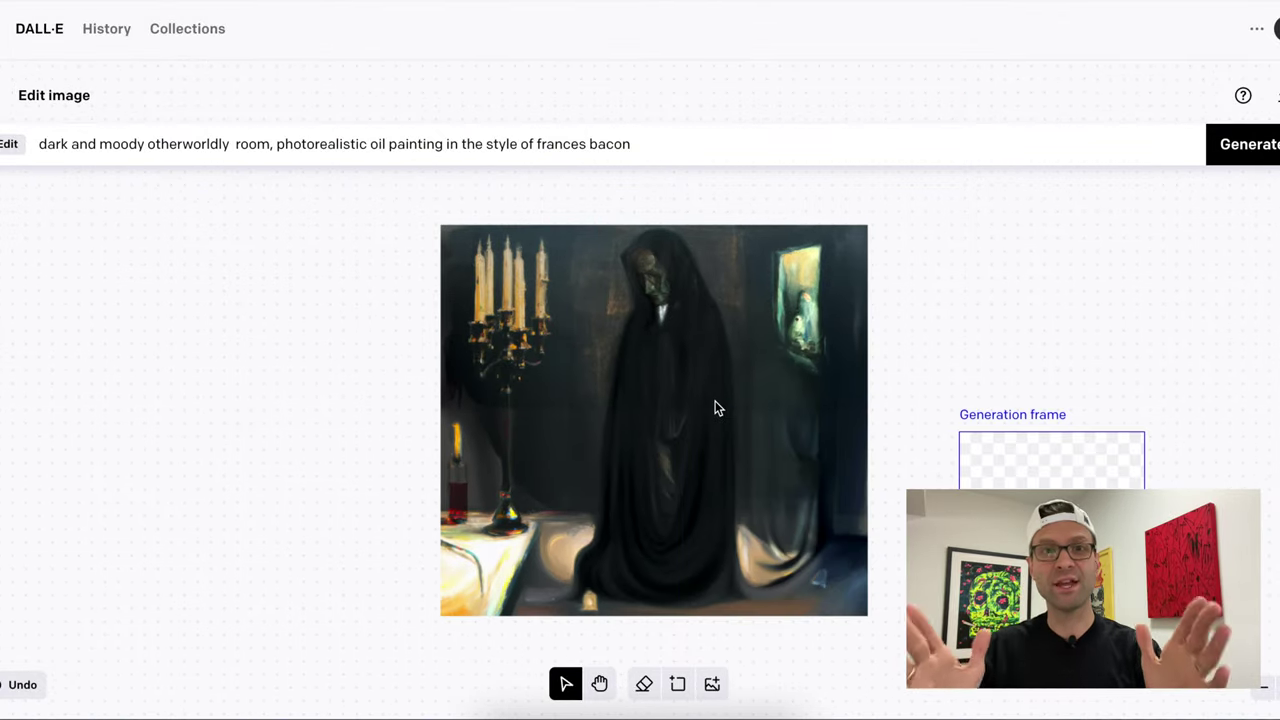